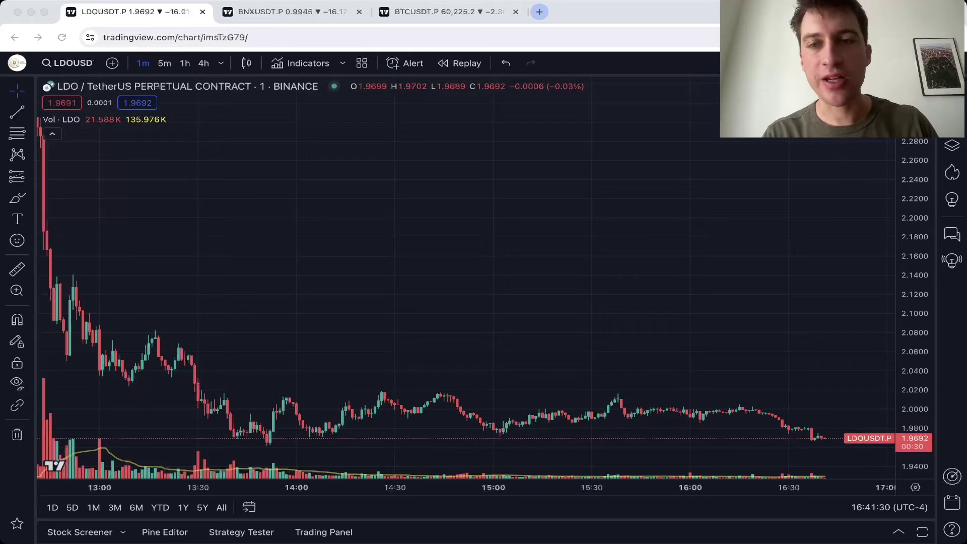
# - Zoom out the LDO chart with its Order Chain pane to show earlier hours, then bring up BNX
pyautogui.click(809, 226)
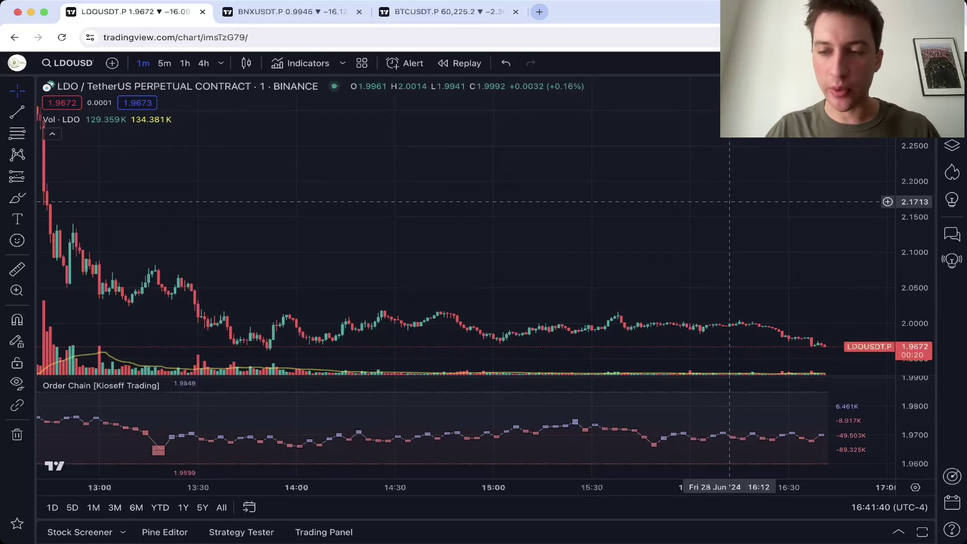
pyautogui.scroll(-6, 729, 201)
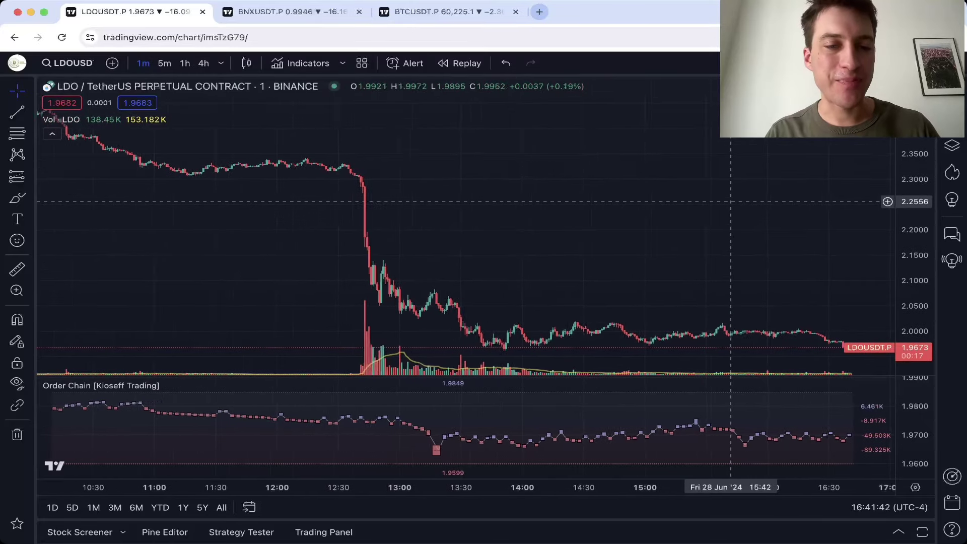
pyautogui.hscroll(3, 729, 201)
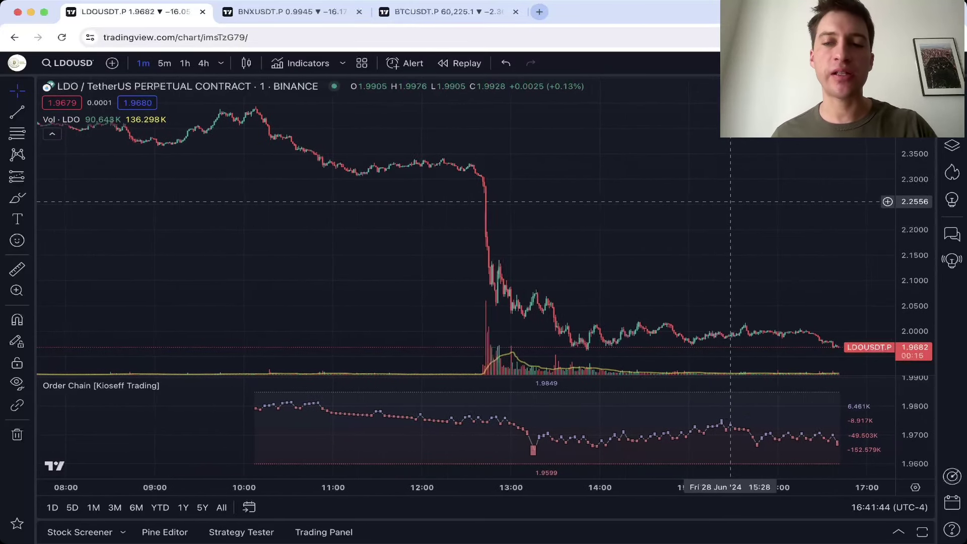
pyautogui.press('super+Tab')
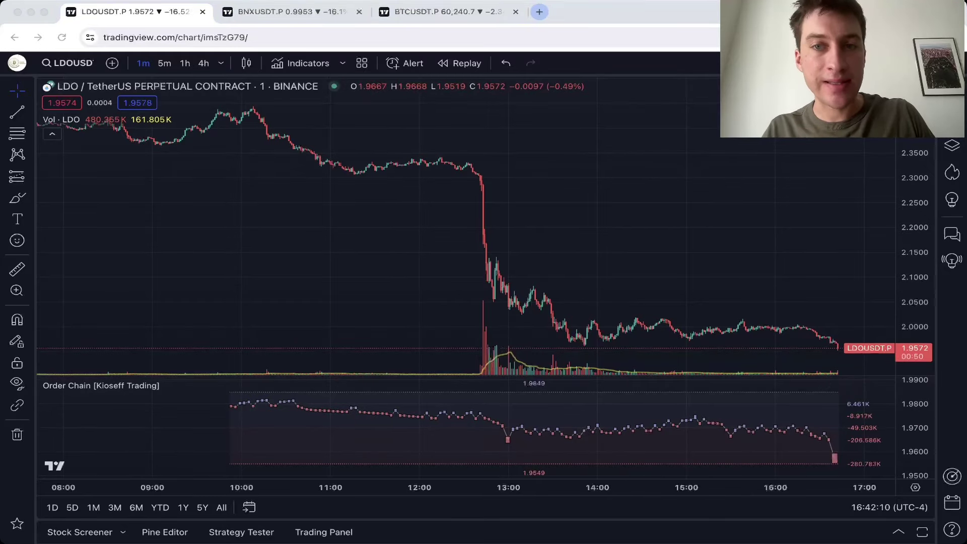
pyautogui.click(629, 431)
# - Zoom out the BNXUSDT.P chart, then return to the LDOUSDT.P perpetual chart
pyautogui.hotkey('ctrl', 'Tab')
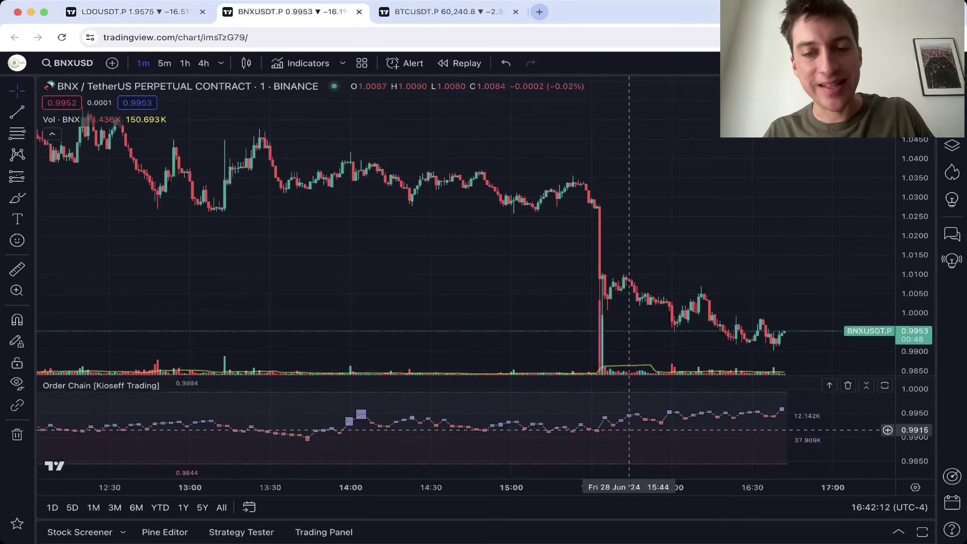
pyautogui.scroll(-6, 629, 429)
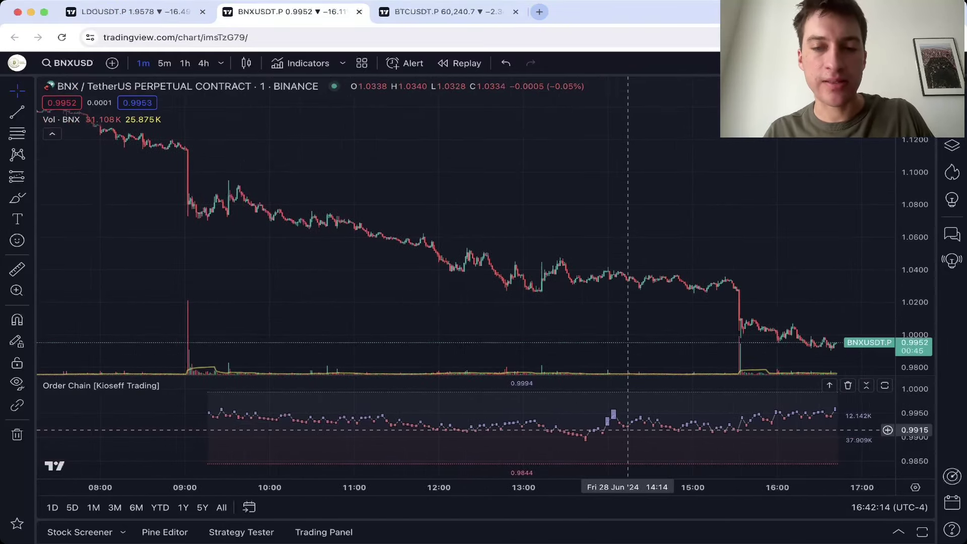
pyautogui.hotkey('ctrl', 'shift', 'Tab')
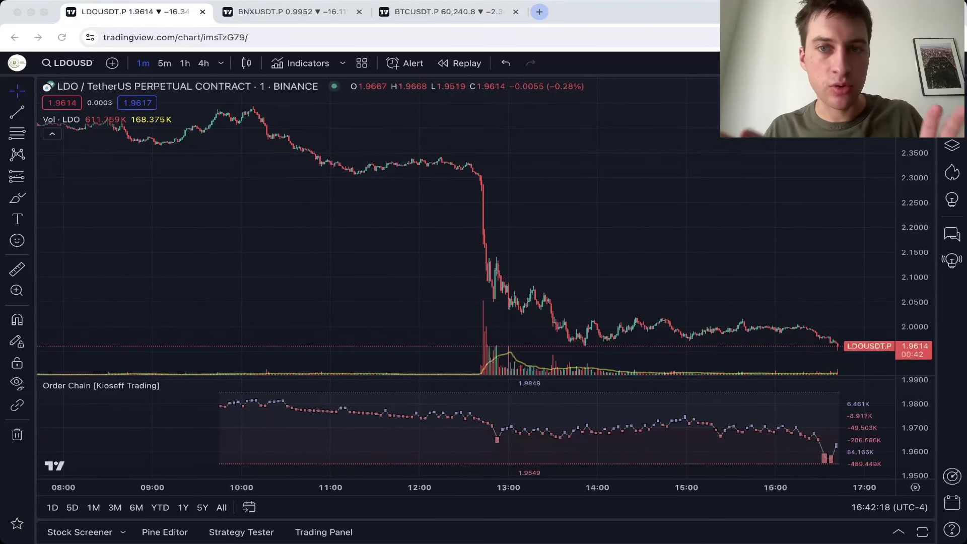
pyautogui.click(803, 431)
# - Zoom the LDO chart in and out to inspect the Order Chain pane's readings
pyautogui.scroll(5, 803, 431)
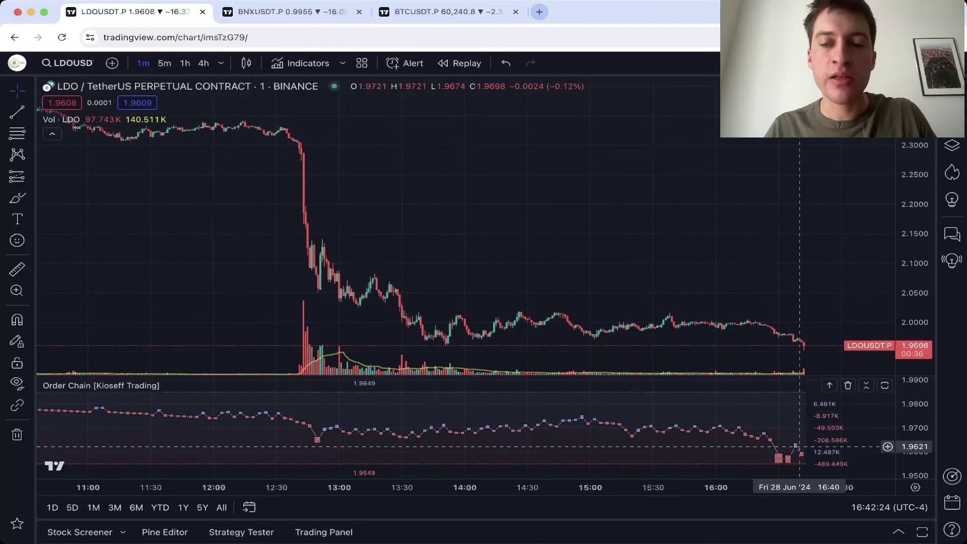
pyautogui.press('super+Tab')
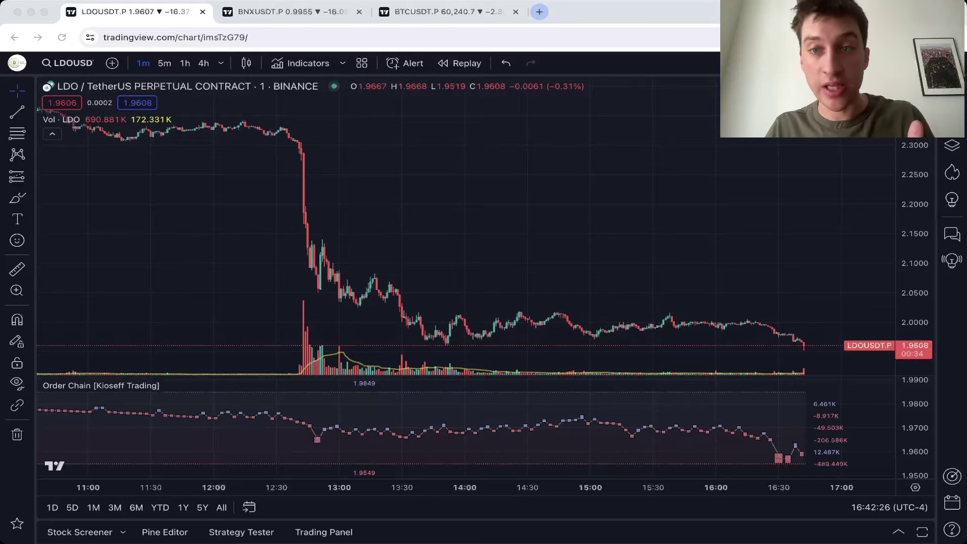
pyautogui.click(704, 459)
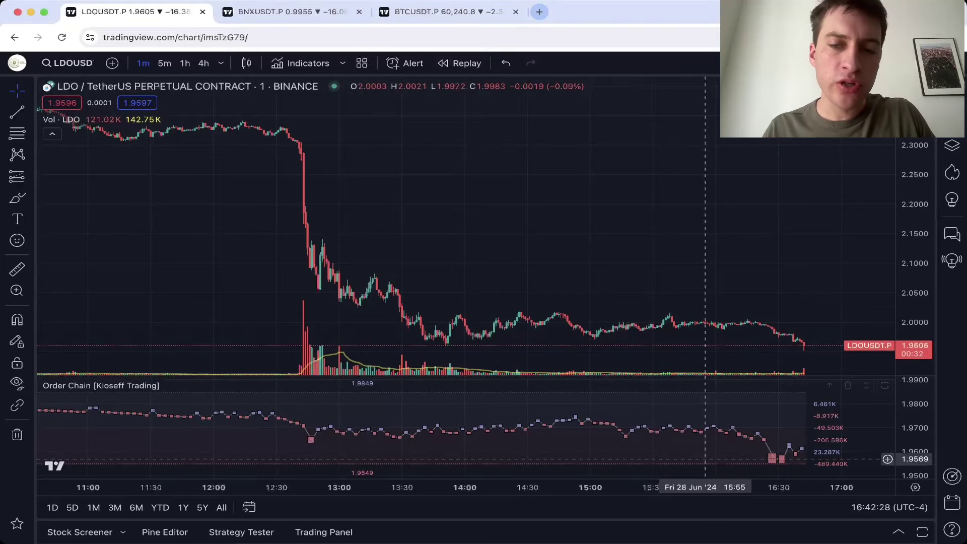
pyautogui.scroll(-1, 681, 463)
pyautogui.scroll(-3, 681, 463)
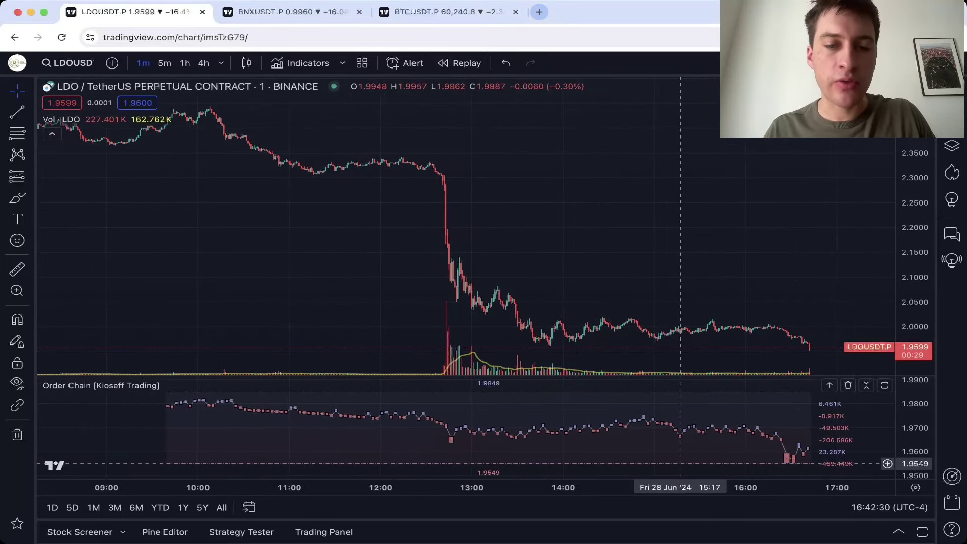
pyautogui.press('super+Tab')
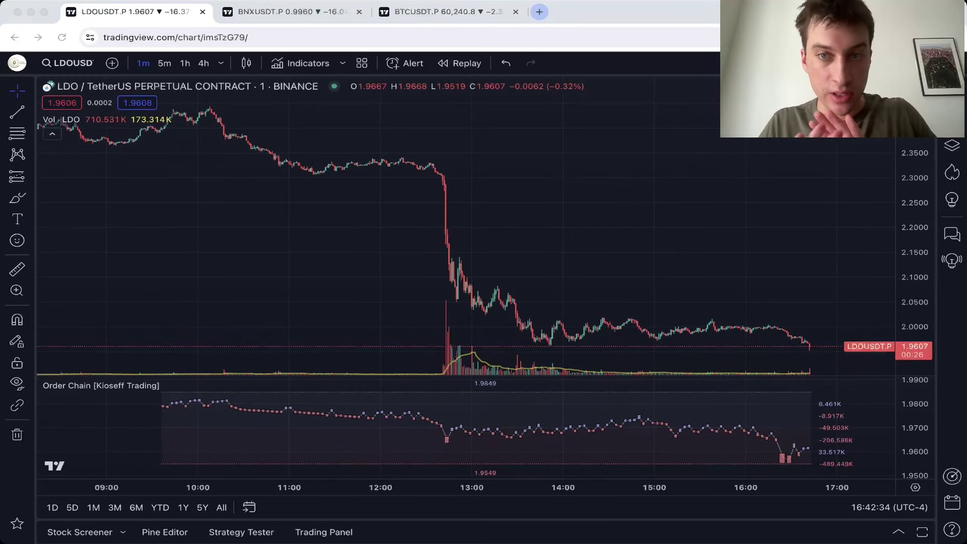
pyautogui.click(650, 459)
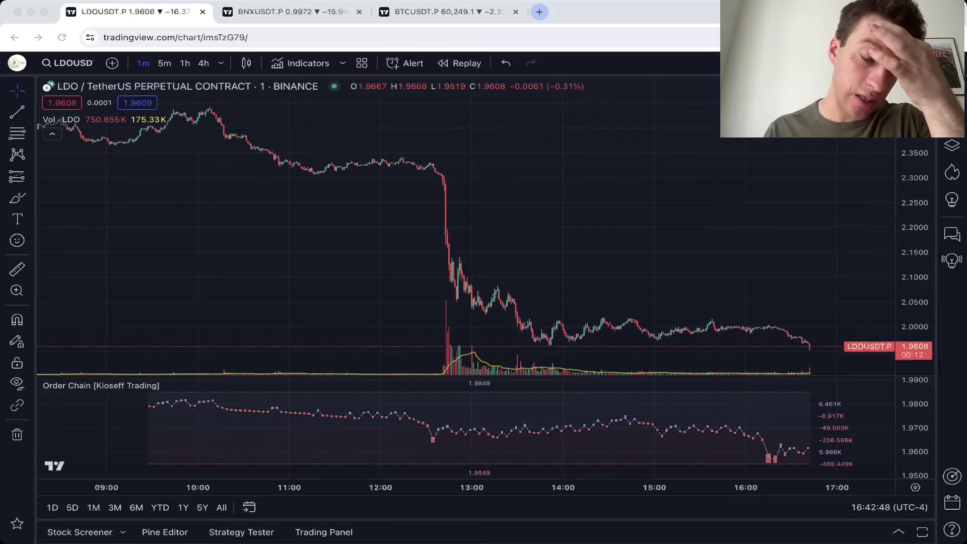
# - Zoom the LDO time axis onto the afternoon, leaving the Order Chain pane filling the chart
pyautogui.click(285, 460)
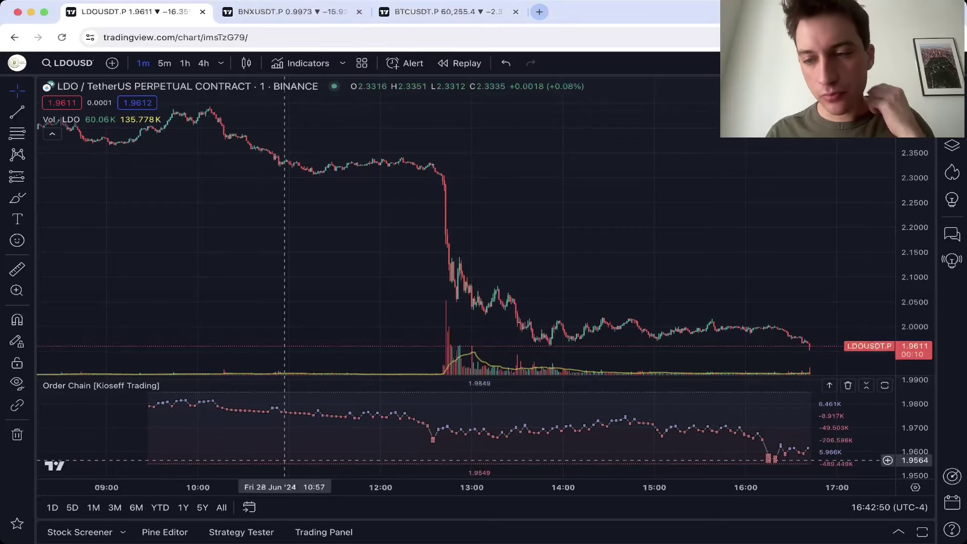
pyautogui.scroll(1, 393, 464)
pyautogui.scroll(3, 393, 463)
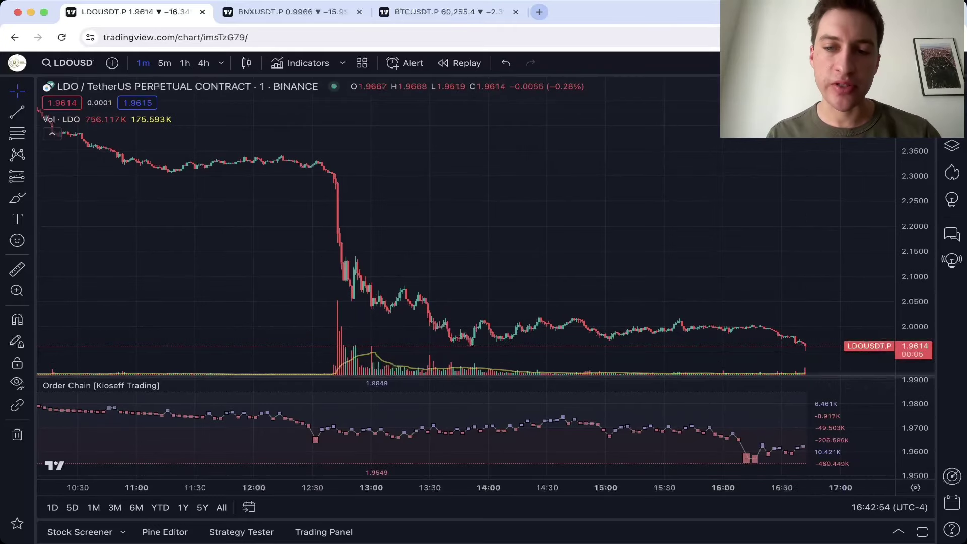
pyautogui.scroll(-4, 768, 446)
pyautogui.scroll(-2, 768, 445)
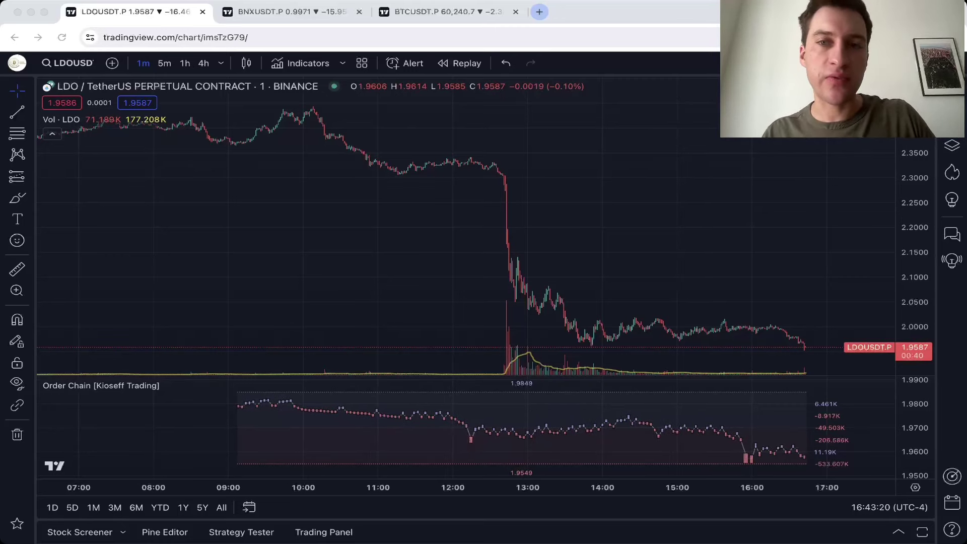
pyautogui.scroll(5, 751, 435)
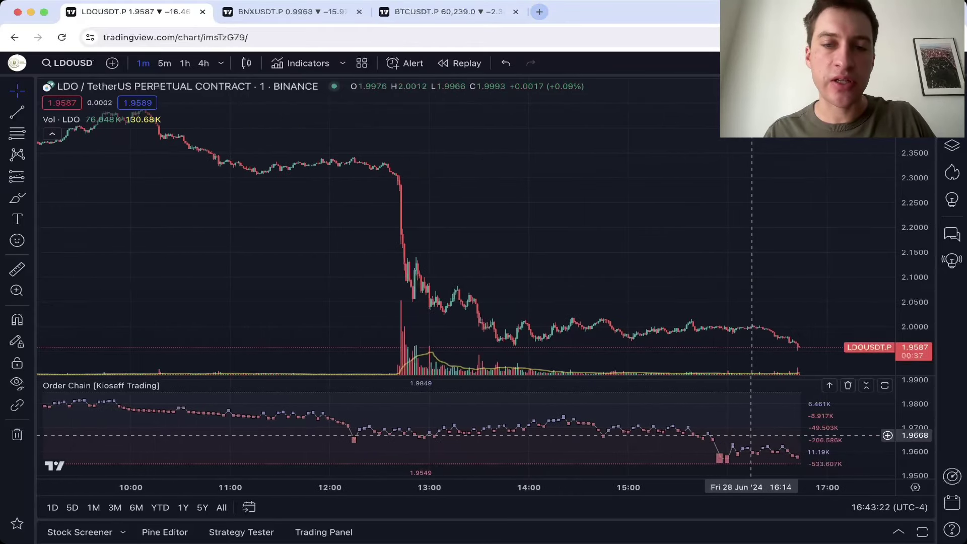
pyautogui.scroll(1, 751, 435)
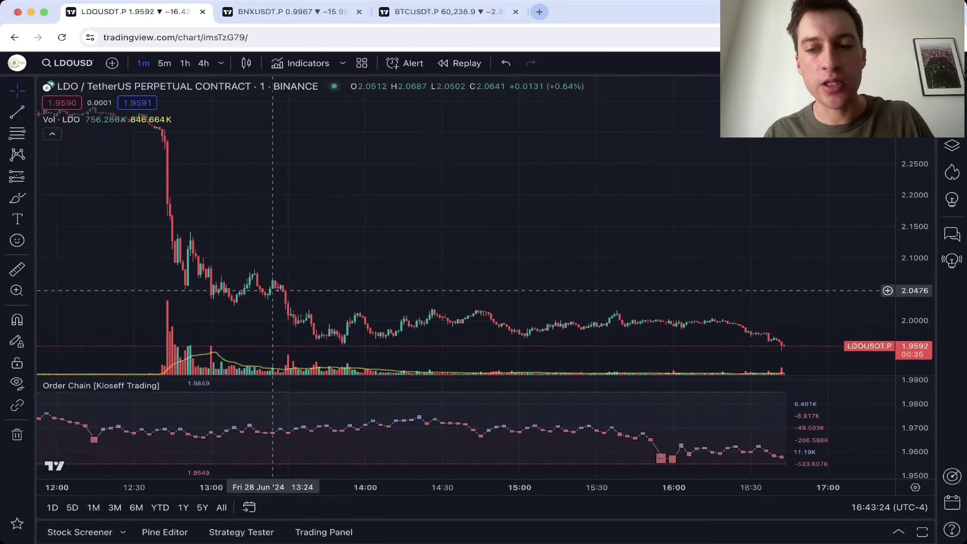
pyautogui.scroll(-2, 712, 361)
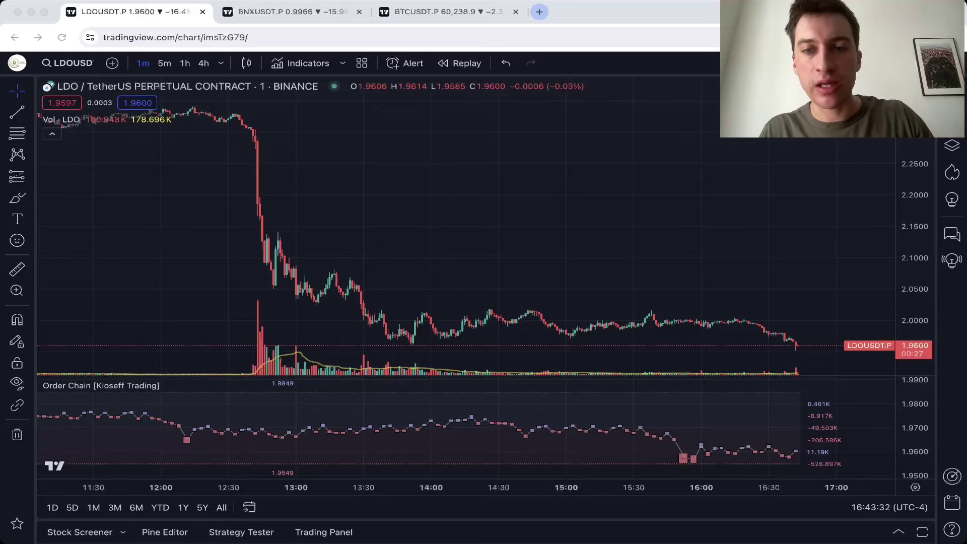
pyautogui.click(683, 460)
pyautogui.scroll(1, 685, 461)
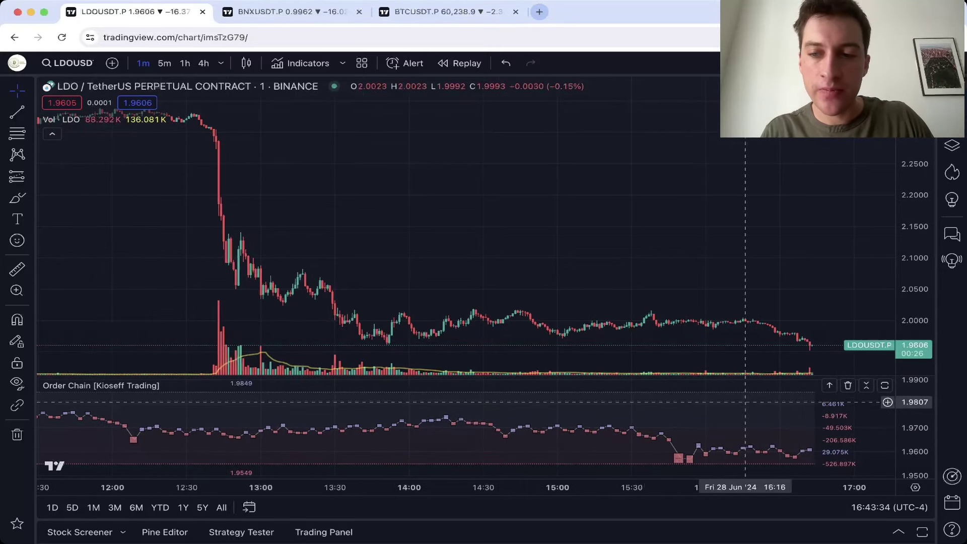
pyautogui.click(888, 434)
pyautogui.doubleClick(863, 417)
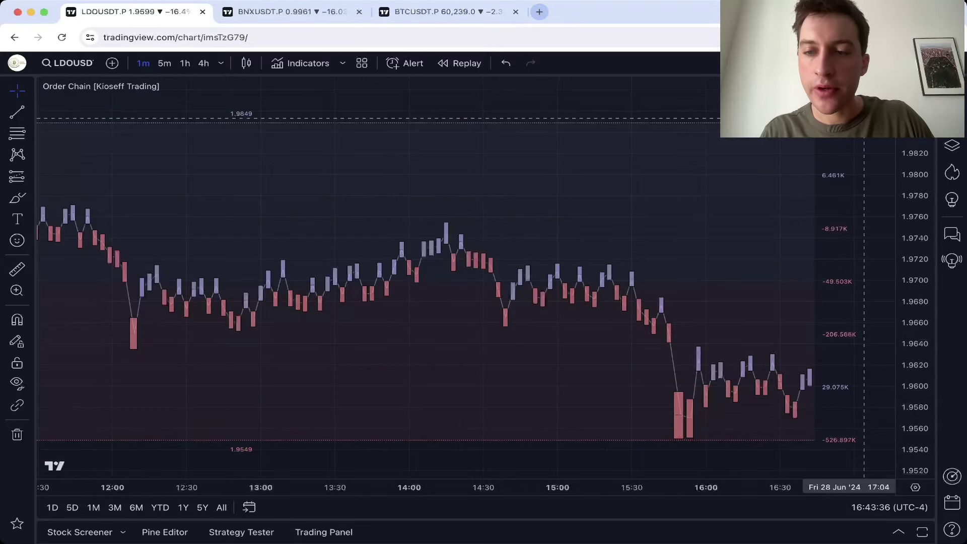
pyautogui.scroll(4, 686, 421)
pyautogui.scroll(2, 686, 421)
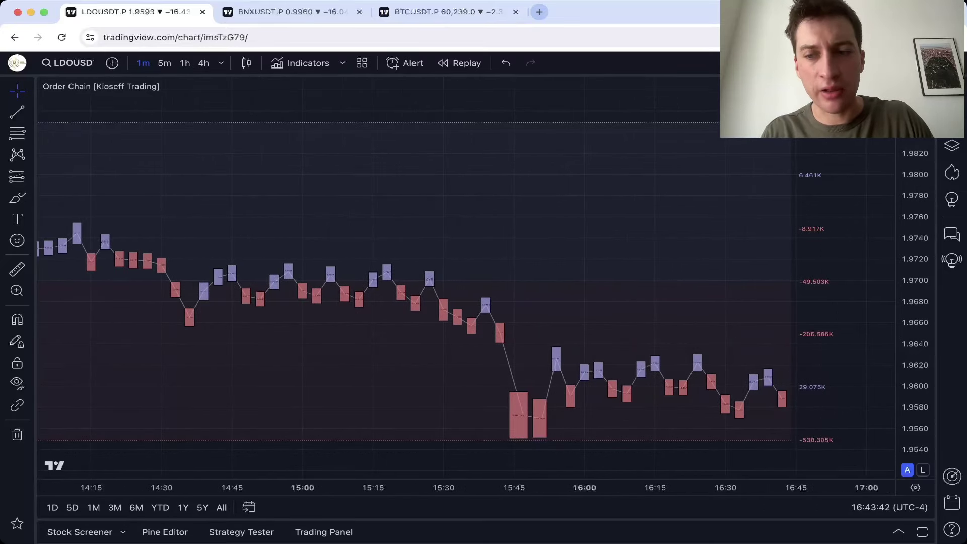
pyautogui.press('super+Tab')
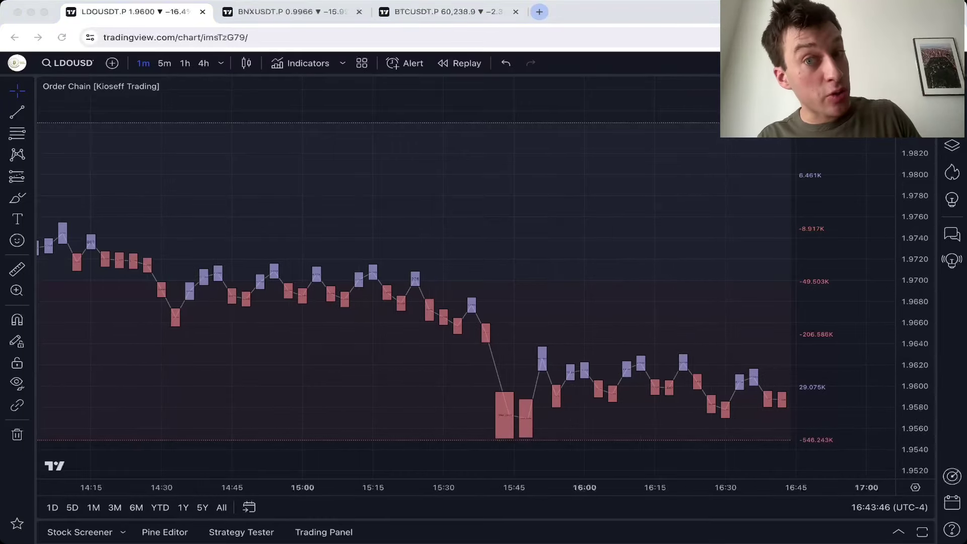
pyautogui.click(551, 429)
pyautogui.scroll(-10, 550, 429)
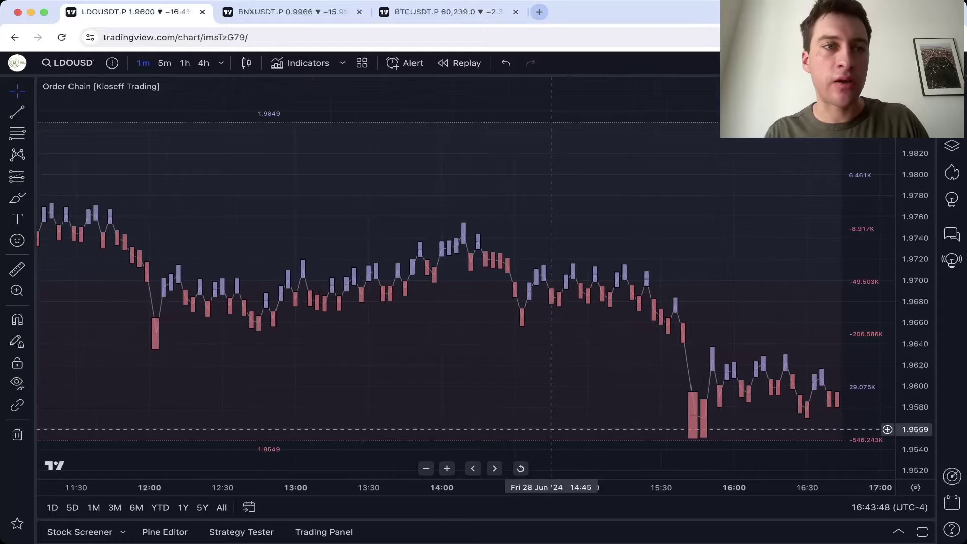
pyautogui.scroll(5, 550, 430)
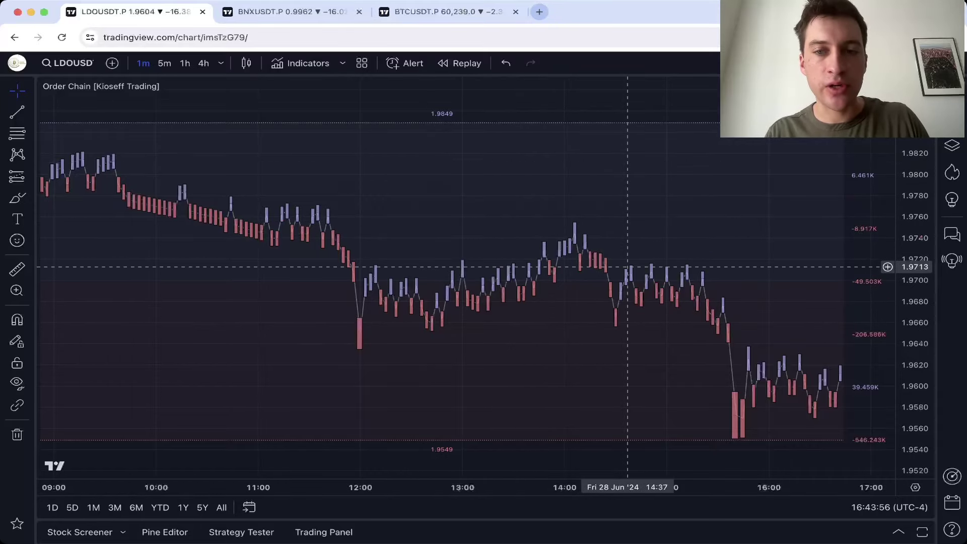
pyautogui.scroll(5, 628, 267)
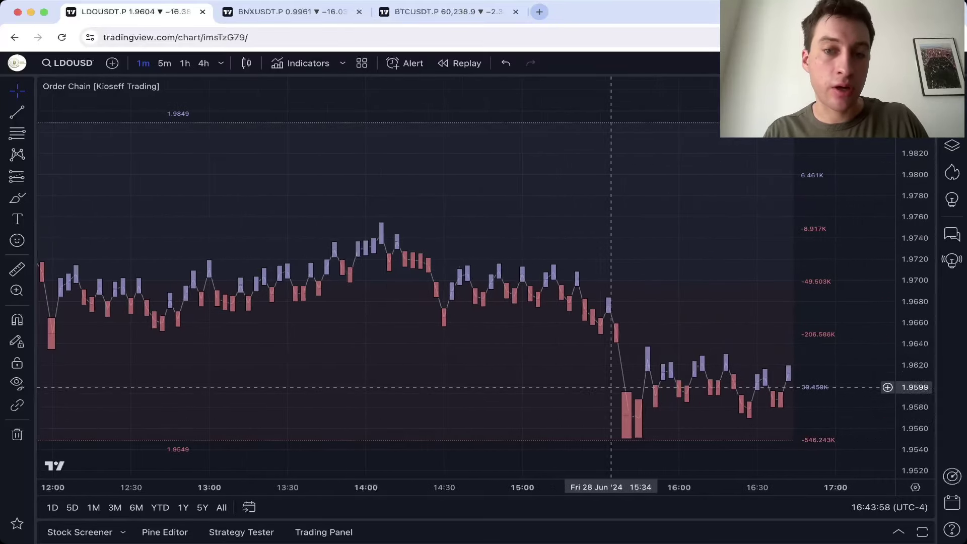
pyautogui.doubleClick(564, 451)
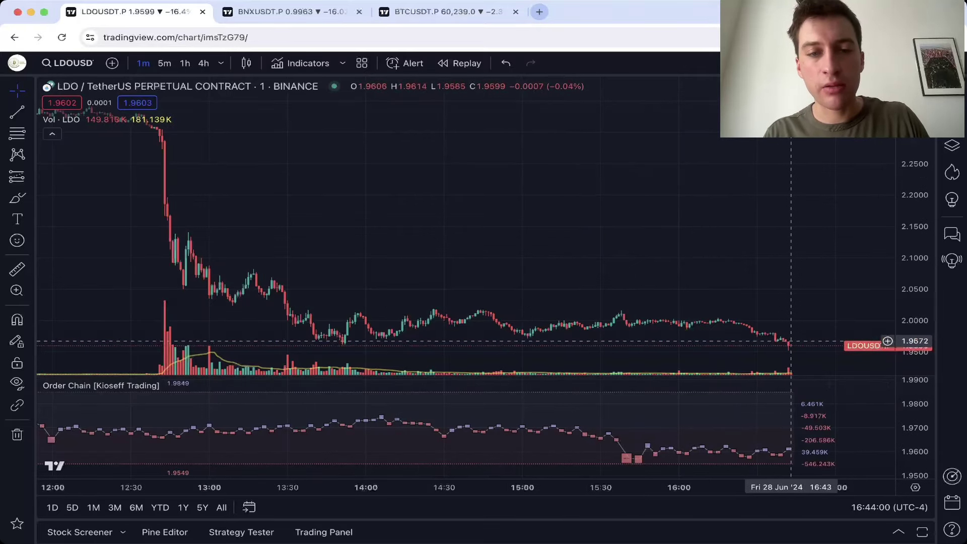
# - Zoom the LDO chart out, then switch to the BNXUSDT.P perpetual 1-minute chart
pyautogui.scroll(-2, 743, 296)
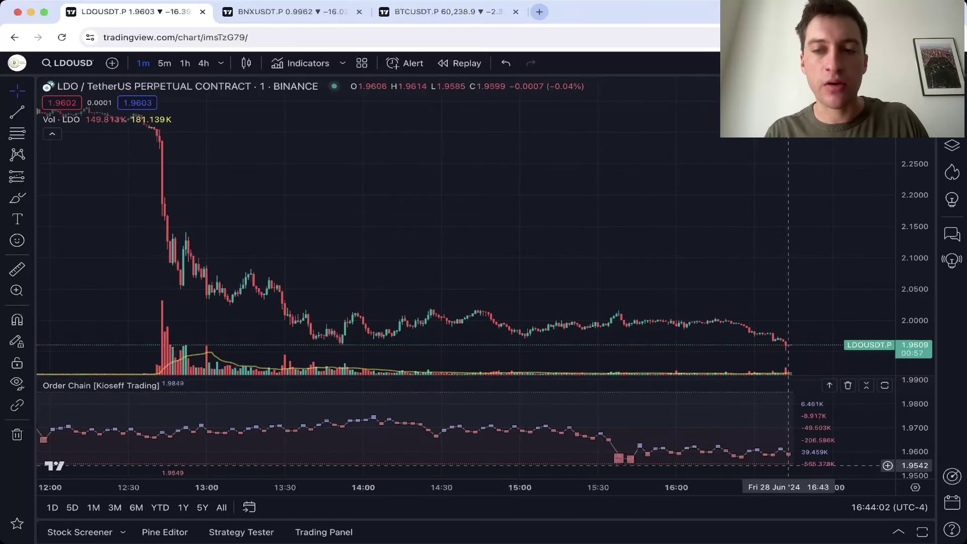
pyautogui.scroll(-5, 755, 442)
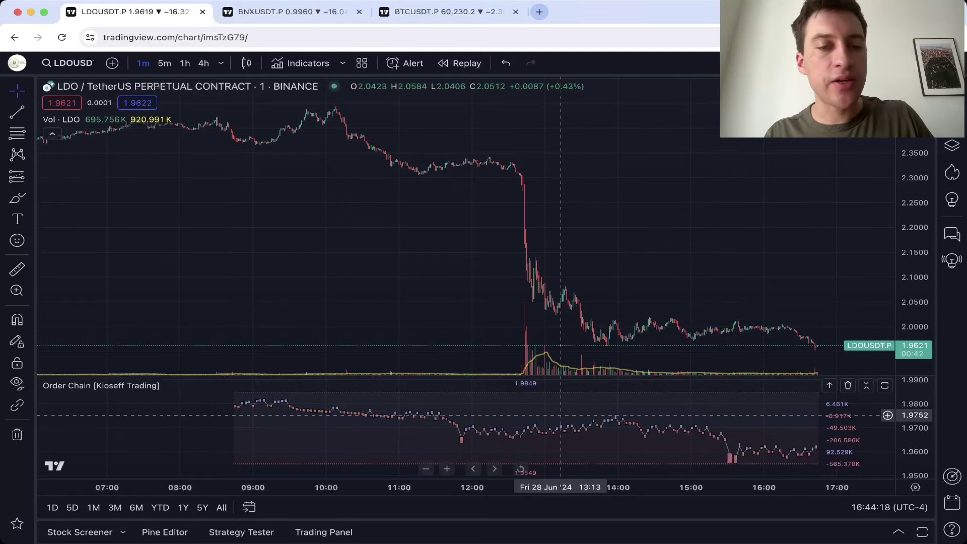
pyautogui.hotkey('ctrl', 'Tab')
# - Open BNX's Order Chain settings, showing Chain Length 300 and Hide Zero Values on
pyautogui.scroll(-2, 124, 398)
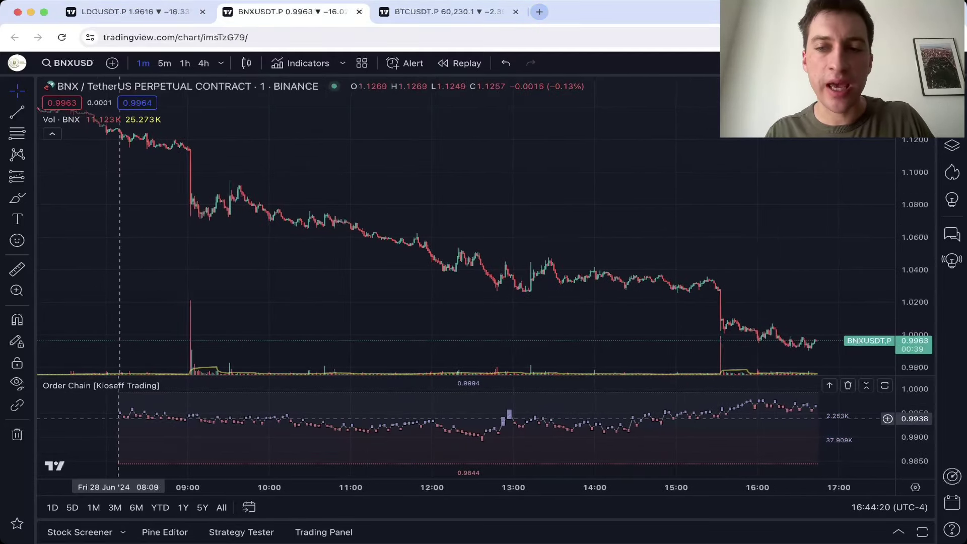
pyautogui.doubleClick(116, 386)
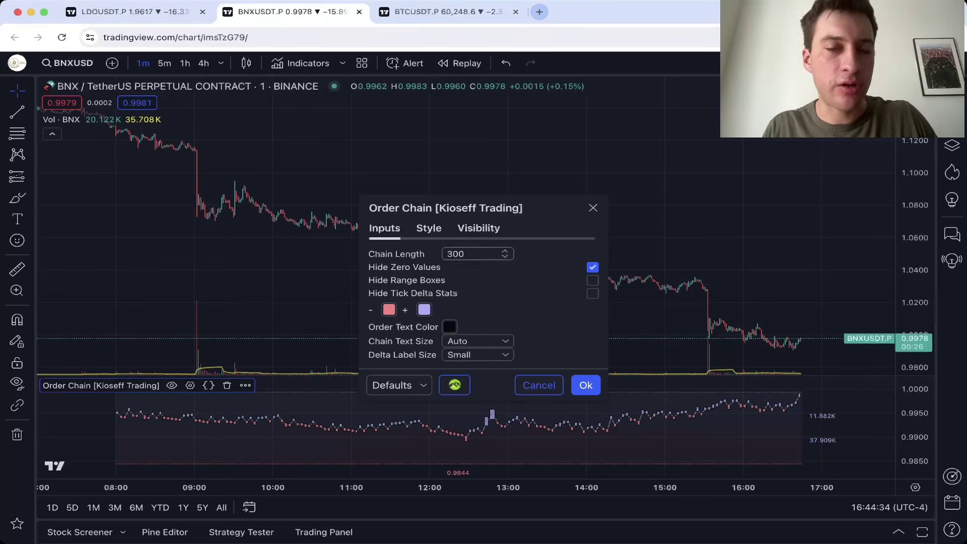
pyautogui.click(429, 228)
pyautogui.click(478, 228)
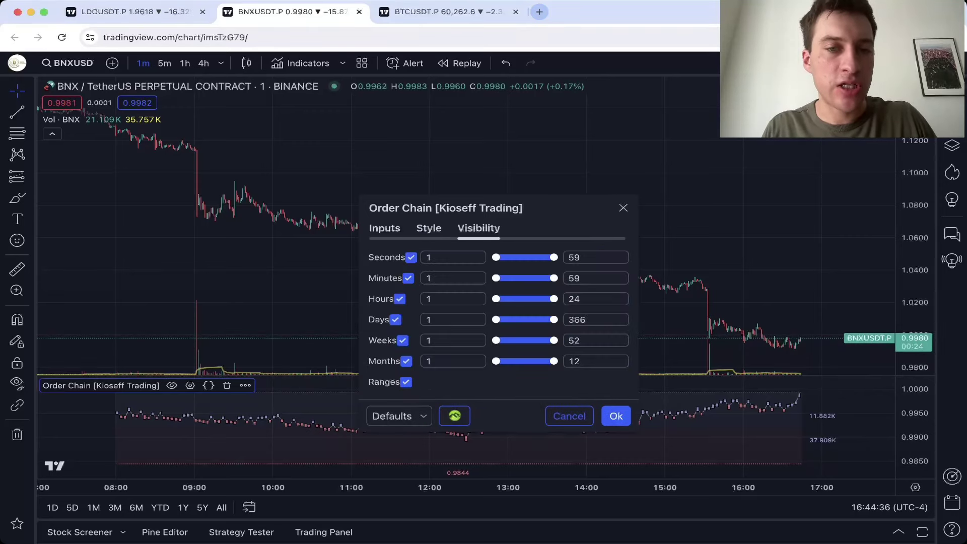
pyautogui.click(385, 229)
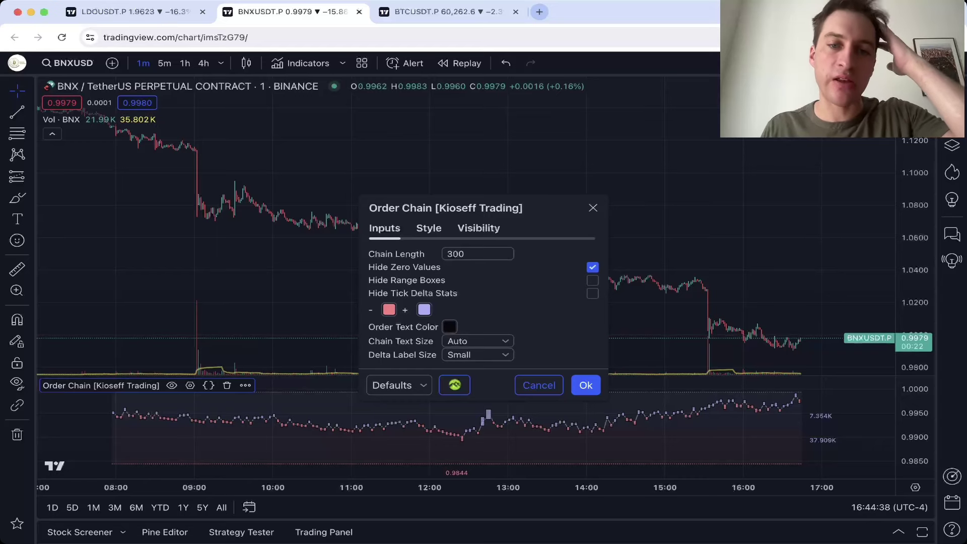
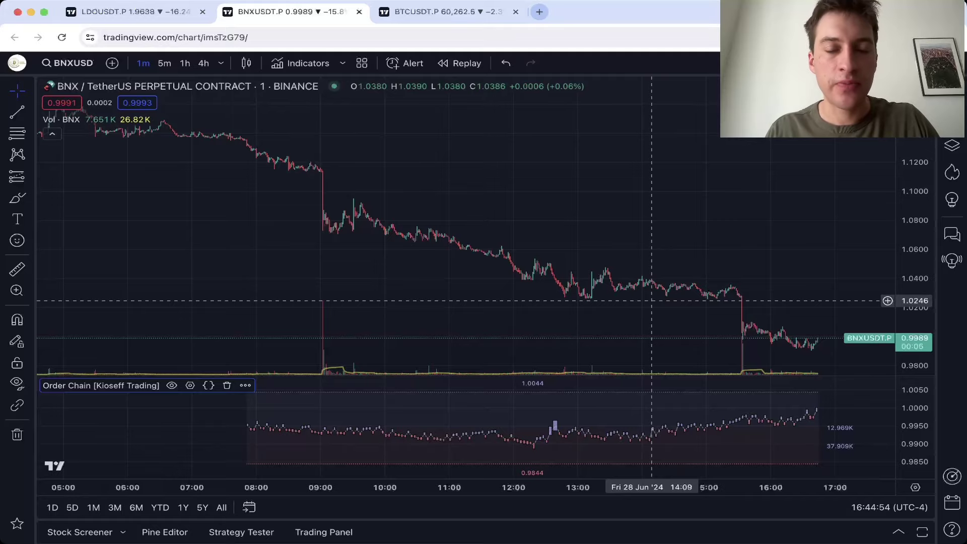
pyautogui.hotkey('ctrl', 'shift', 'Tab')
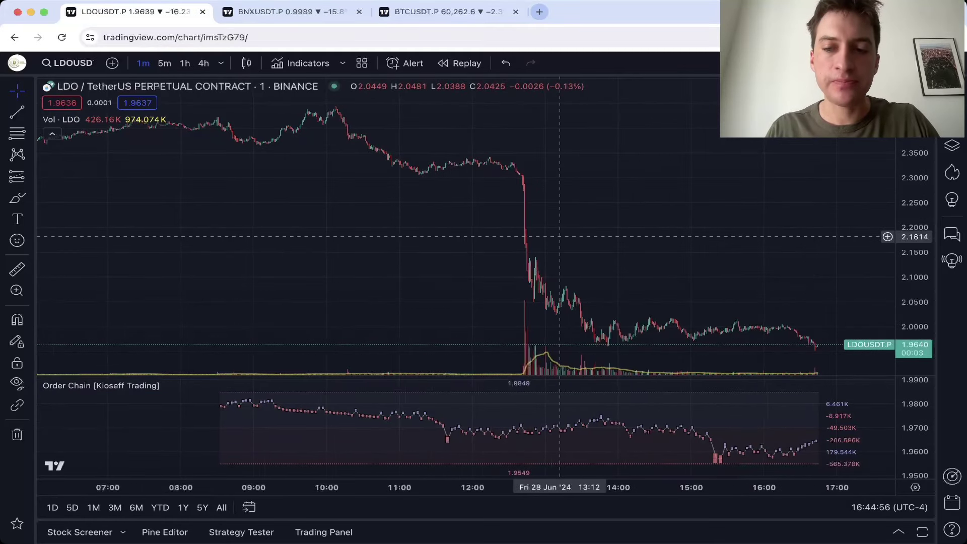
pyautogui.hotkey('ctrl', 'Tab')
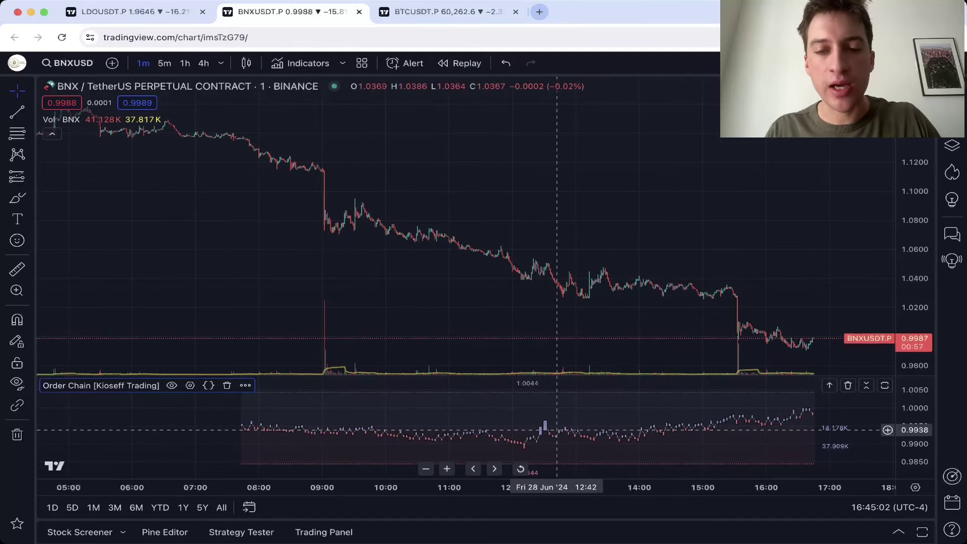
pyautogui.scroll(3, 544, 429)
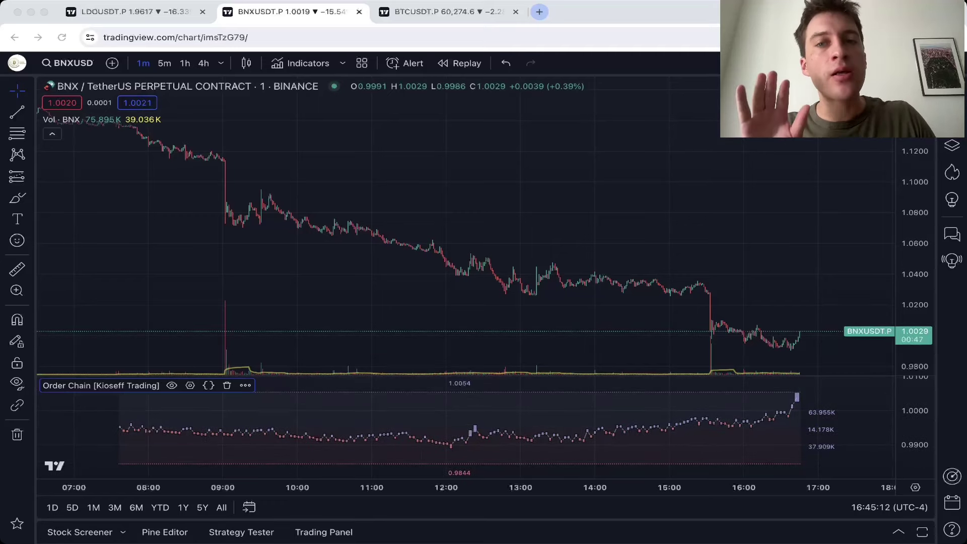
pyautogui.click(492, 272)
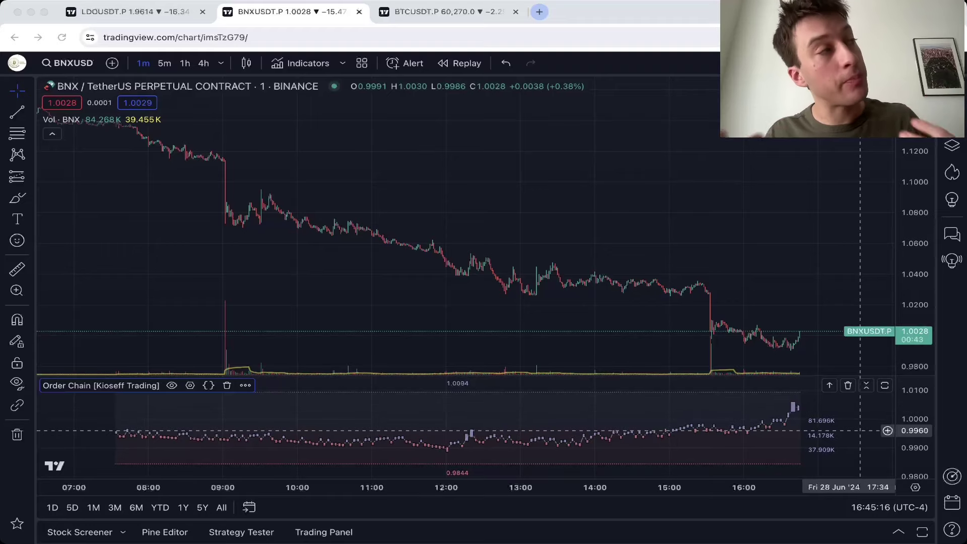
pyautogui.doubleClick(860, 430)
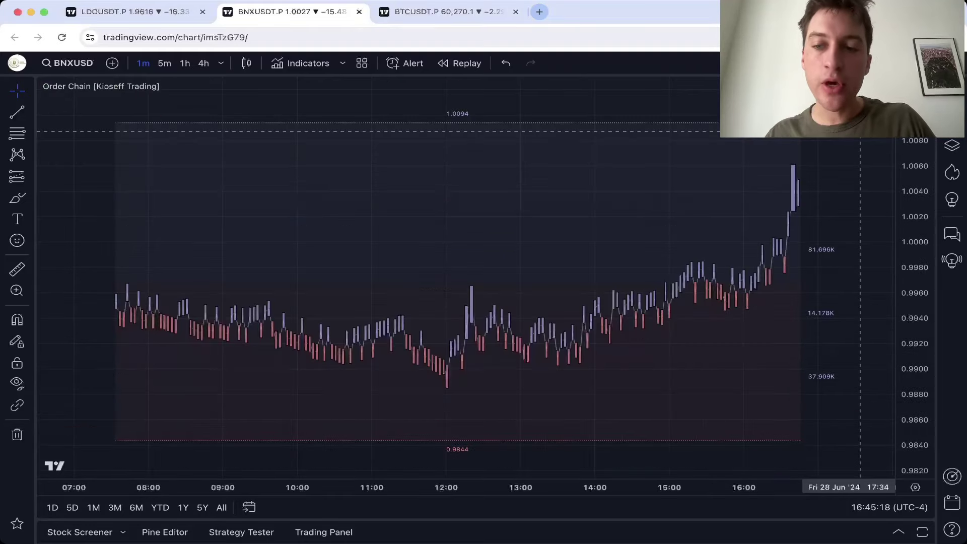
pyautogui.scroll(5, 860, 131)
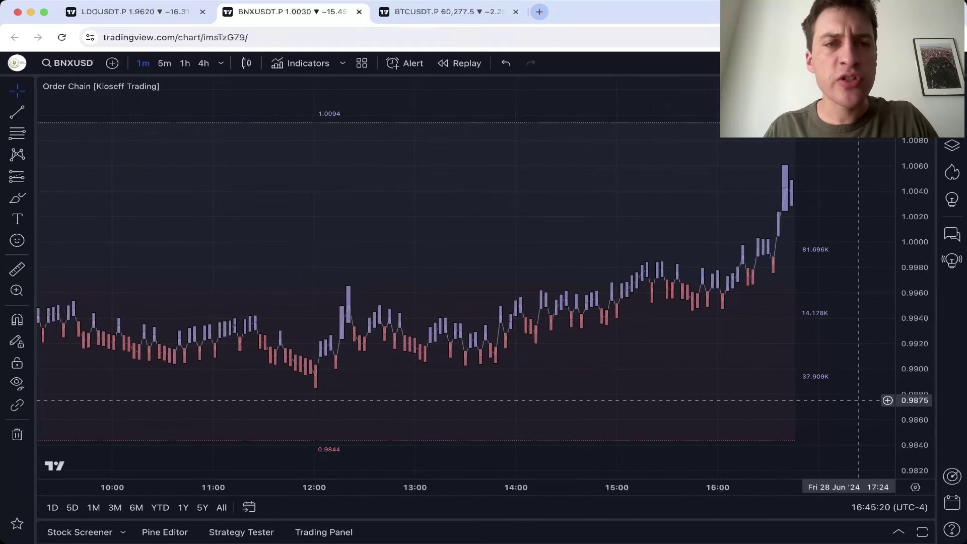
pyautogui.scroll(-5, 385, 325)
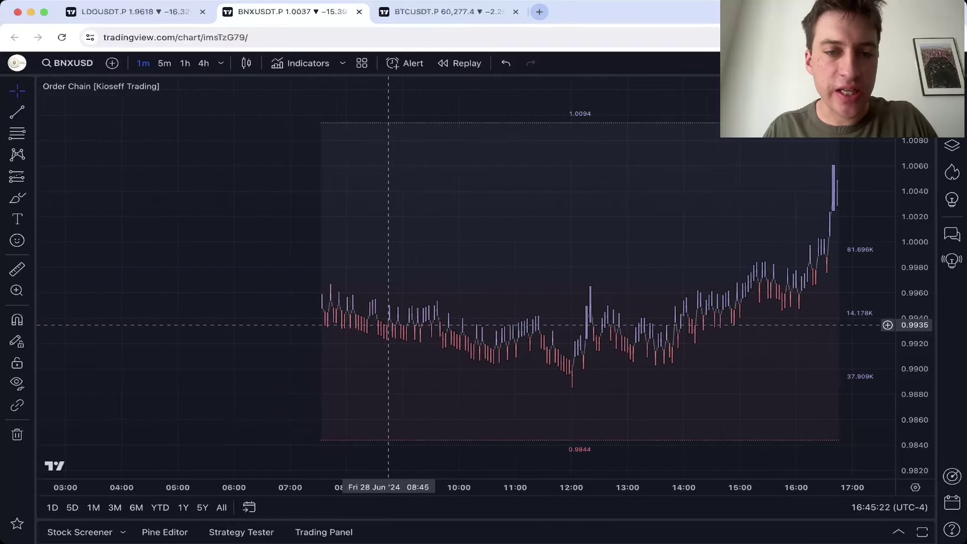
pyautogui.scroll(4, 387, 325)
pyautogui.scroll(5, 322, 313)
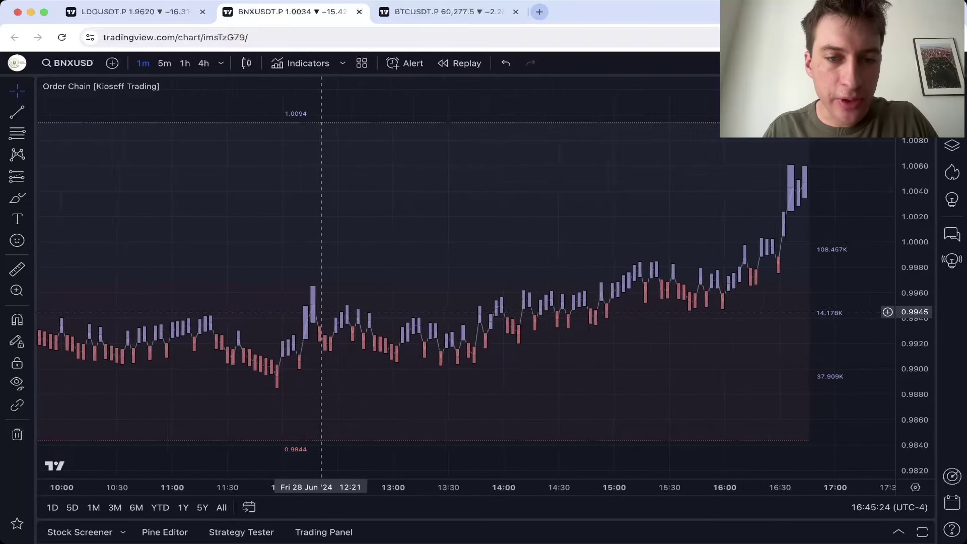
pyautogui.scroll(4, 321, 312)
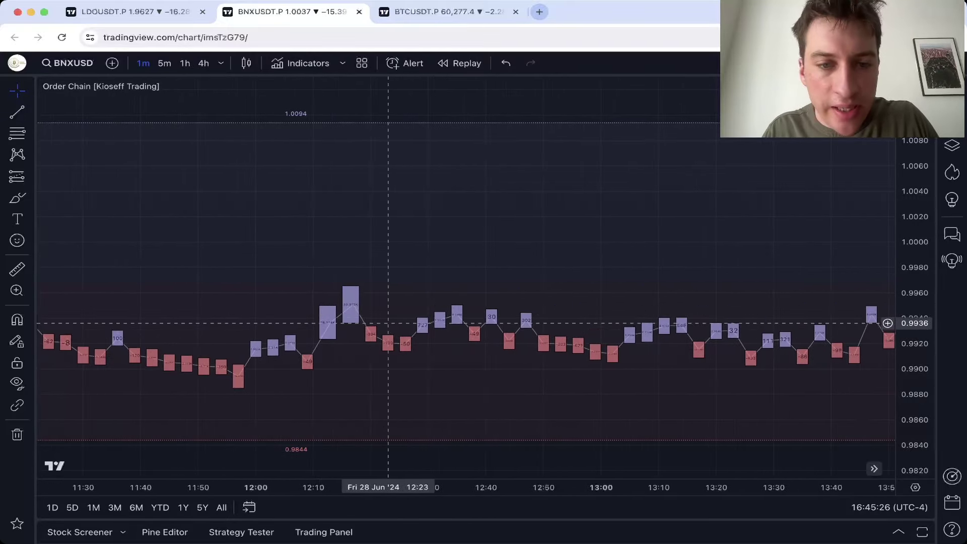
pyautogui.scroll(2, 376, 312)
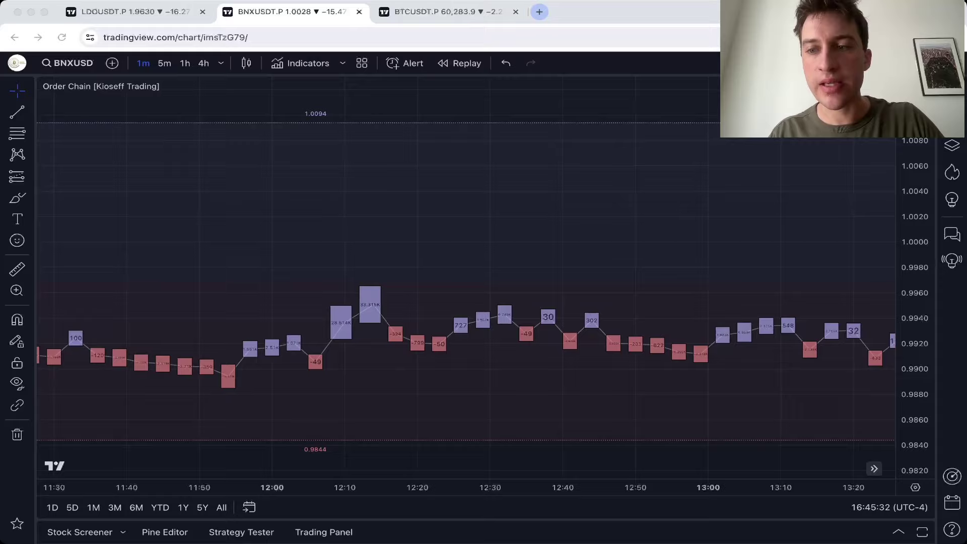
pyautogui.click(395, 315)
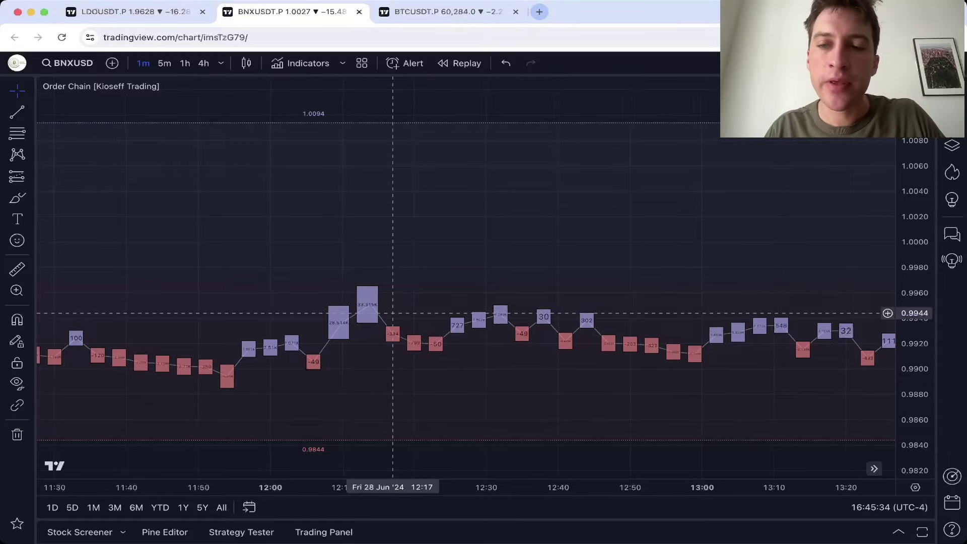
pyautogui.scroll(-6, 395, 316)
pyautogui.scroll(5, 578, 222)
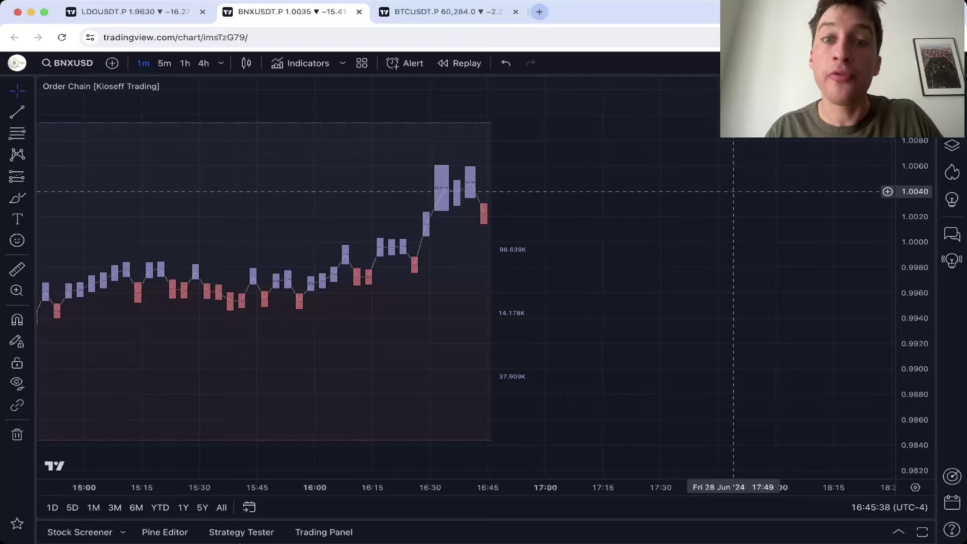
pyautogui.scroll(-3, 733, 191)
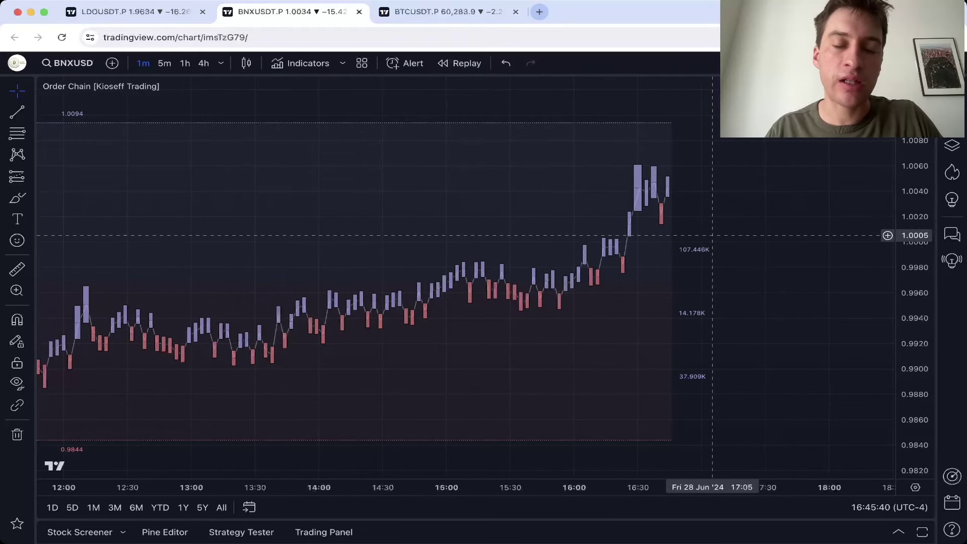
pyautogui.scroll(-5, 712, 236)
pyautogui.doubleClick(789, 302)
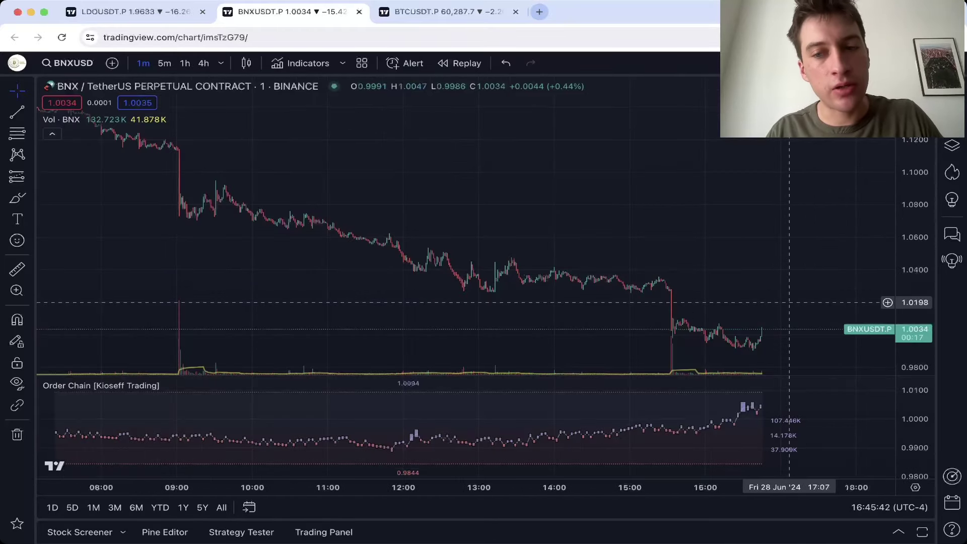
# - Set the BNX horizontal line's price coordinate to exactly 0.9940, just below the 1.0033 price
pyautogui.scroll(5, 789, 303)
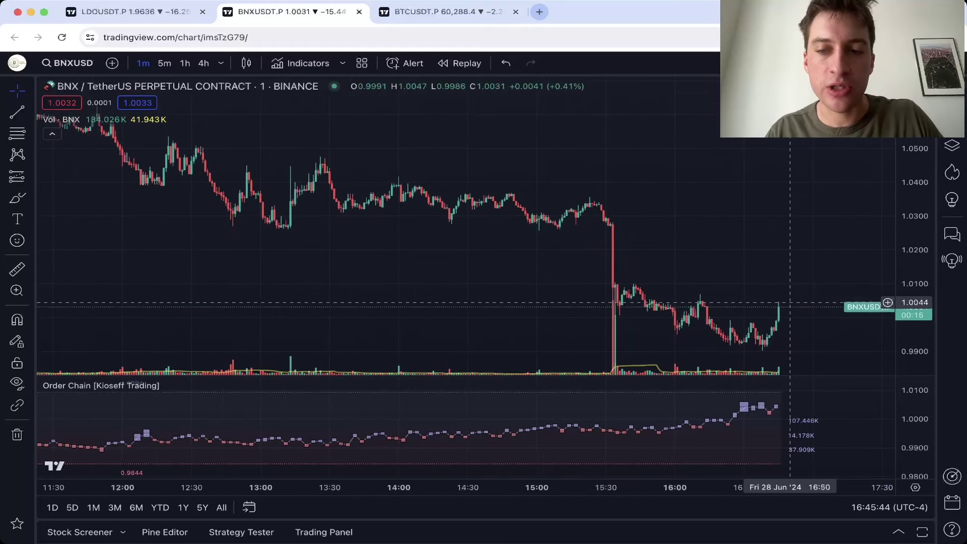
pyautogui.press('super+Tab')
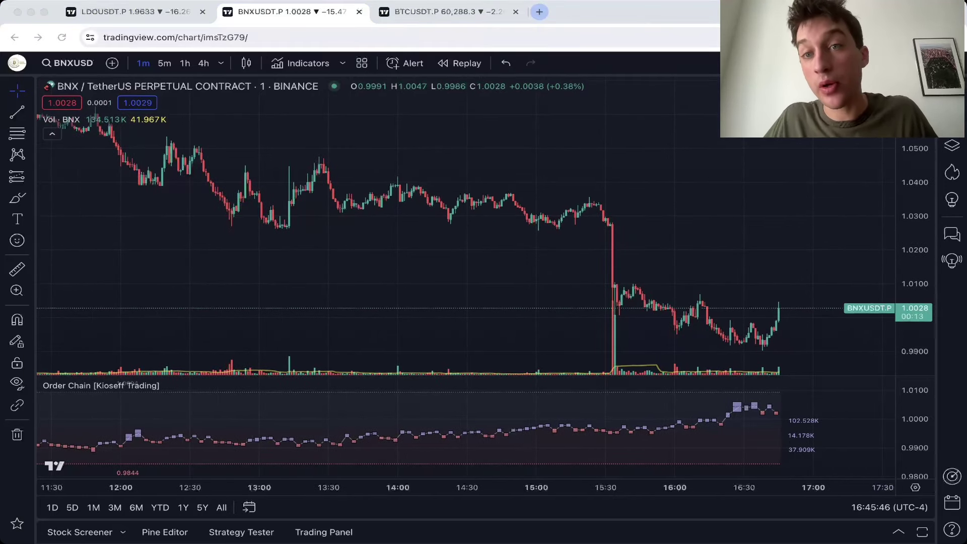
pyautogui.press('super+Tab')
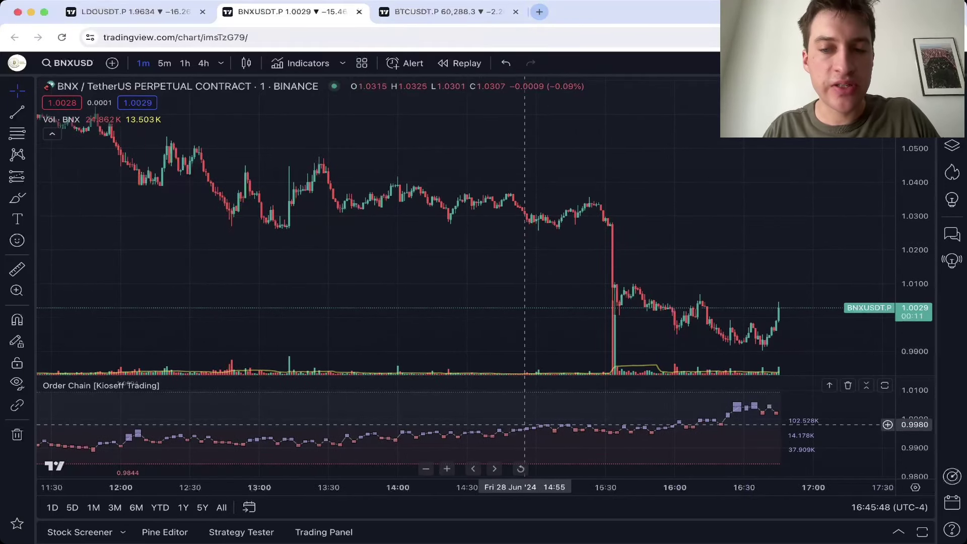
pyautogui.scroll(-2, 525, 425)
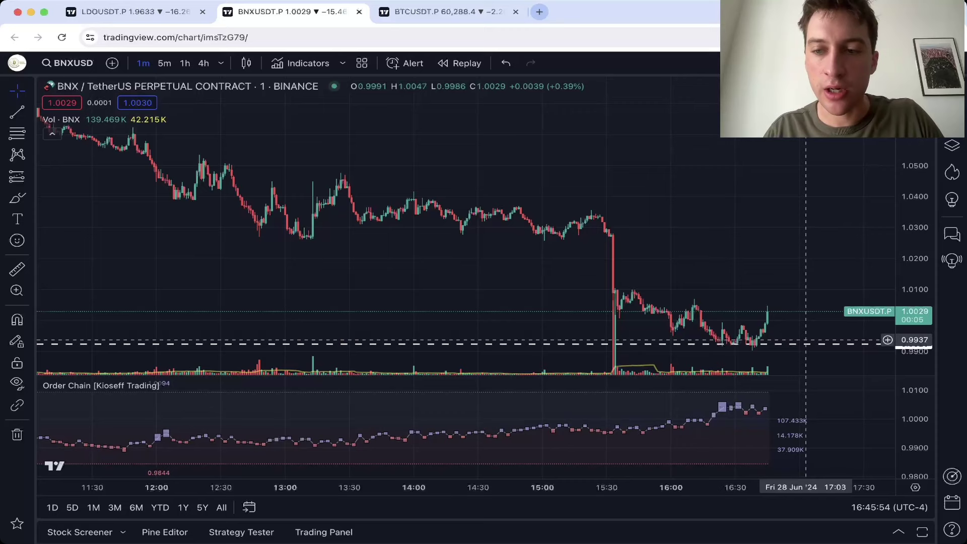
pyautogui.doubleClick(810, 345)
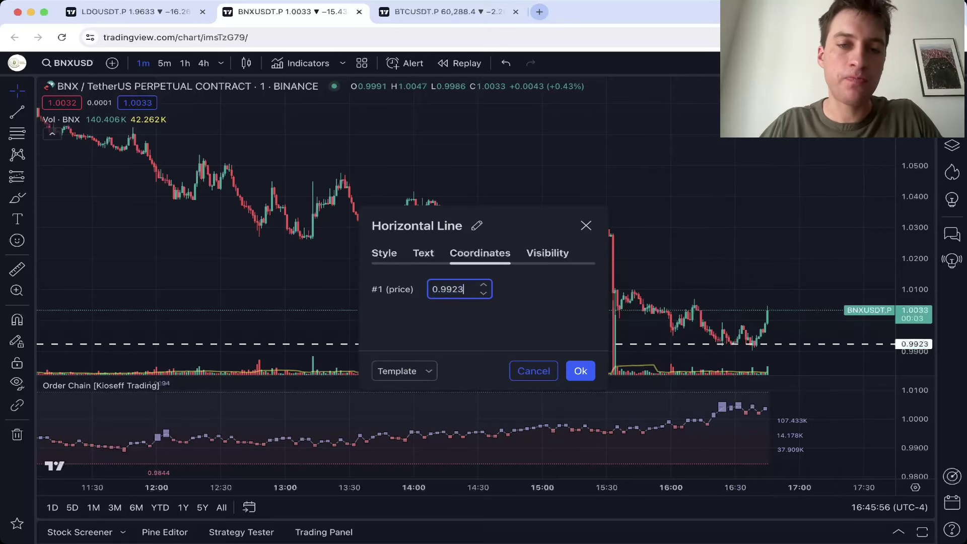
pyautogui.write('0.9940')
pyautogui.press('Return')
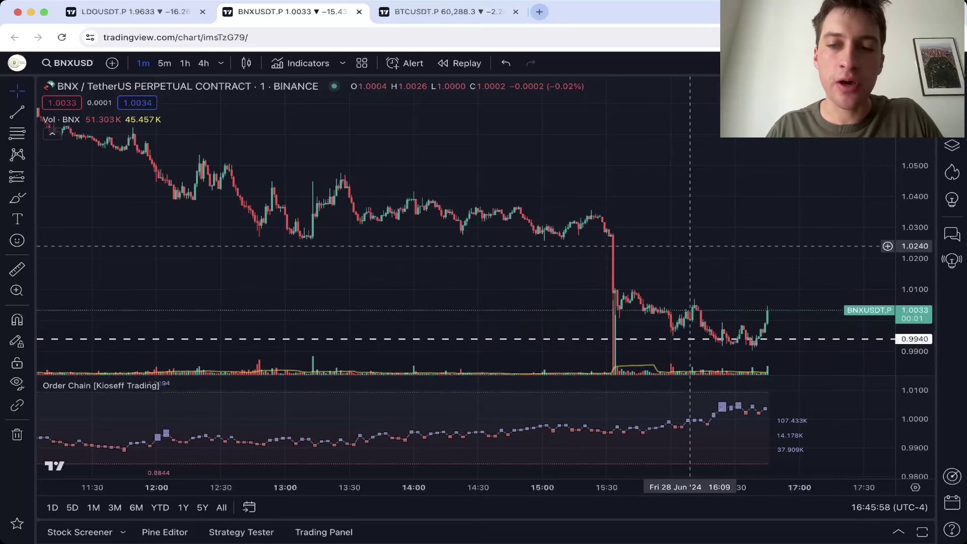
pyautogui.scroll(-1, 765, 342)
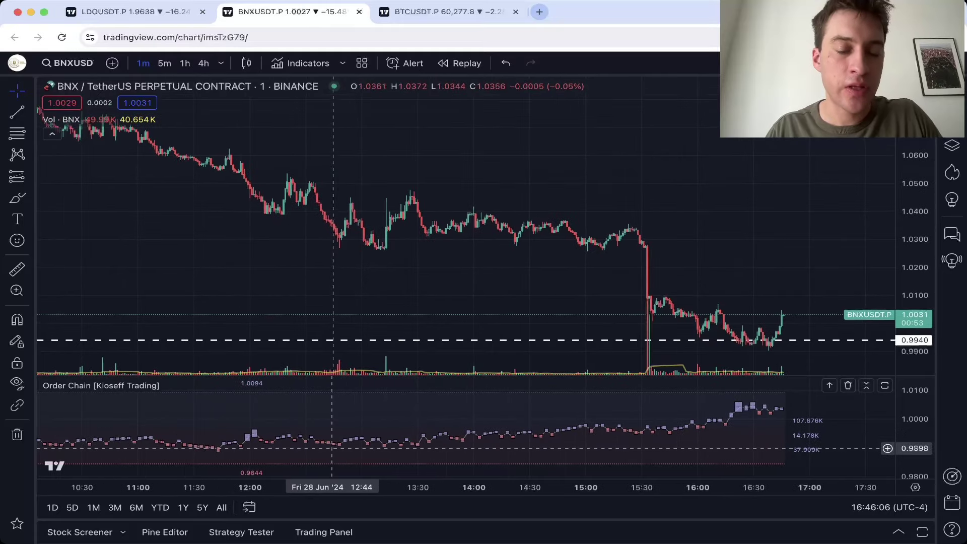
pyautogui.scroll(-3, 330, 447)
pyautogui.scroll(-1, 333, 449)
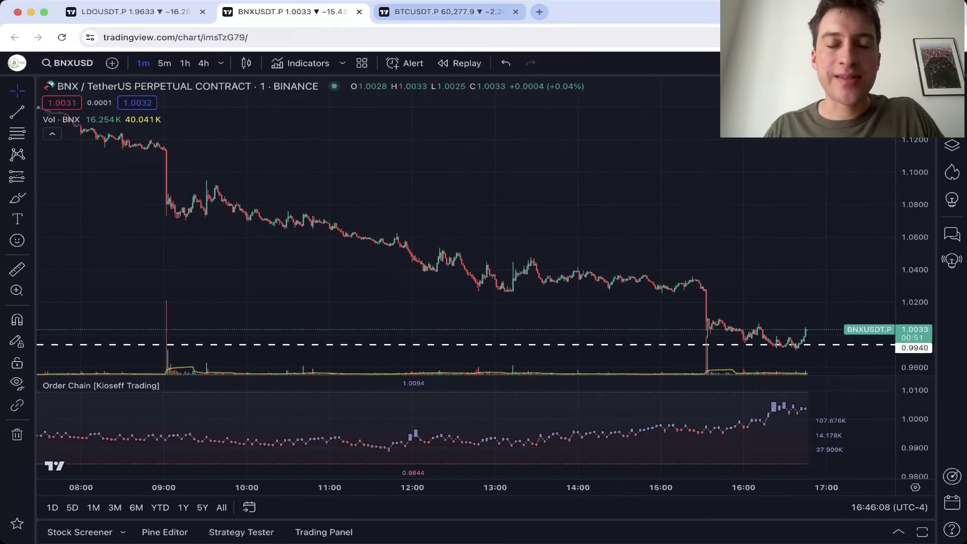
# - Open the BTCUSDT.P chart and zoom into its 13:00–17:00 drop from 61,600 to about 60,290
pyautogui.click(443, 11)
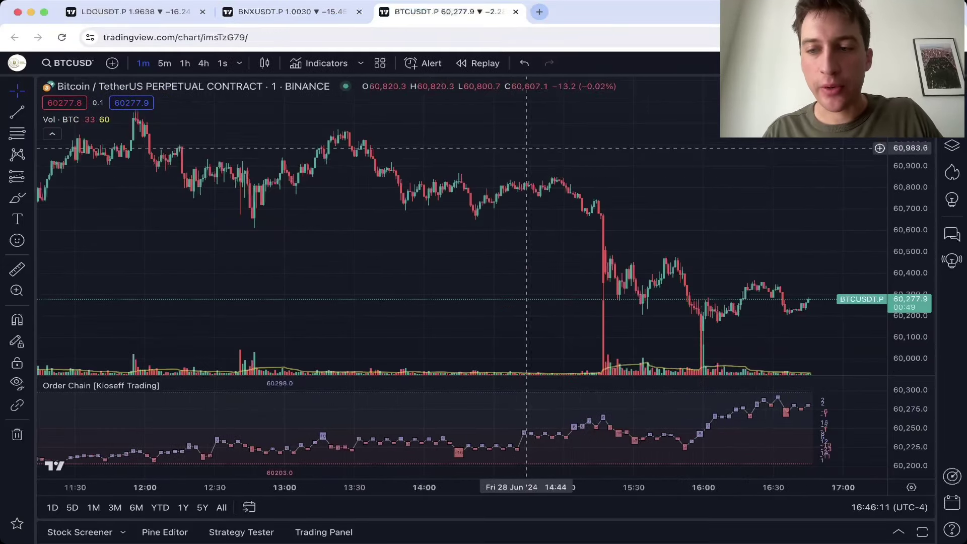
pyautogui.scroll(-3, 529, 153)
pyautogui.scroll(-3, 528, 153)
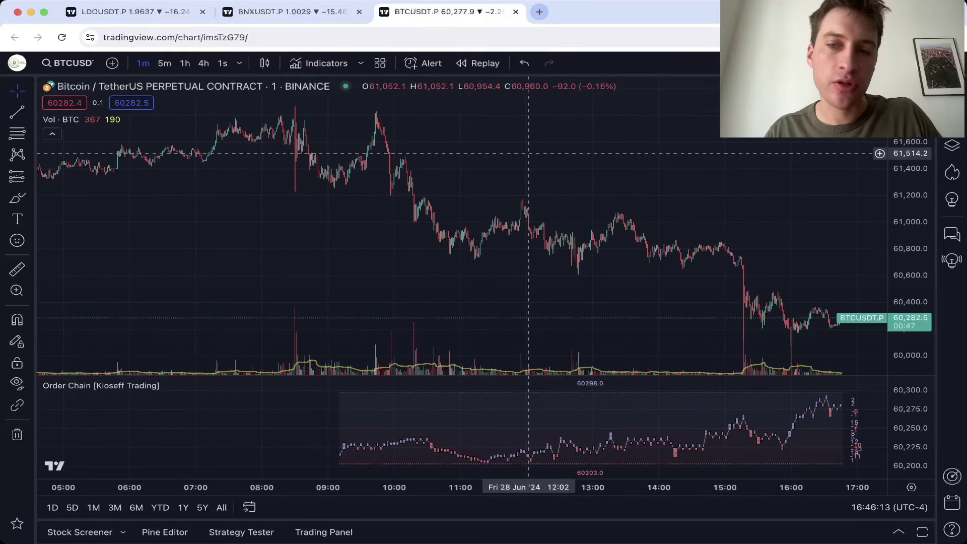
pyautogui.scroll(3, 528, 154)
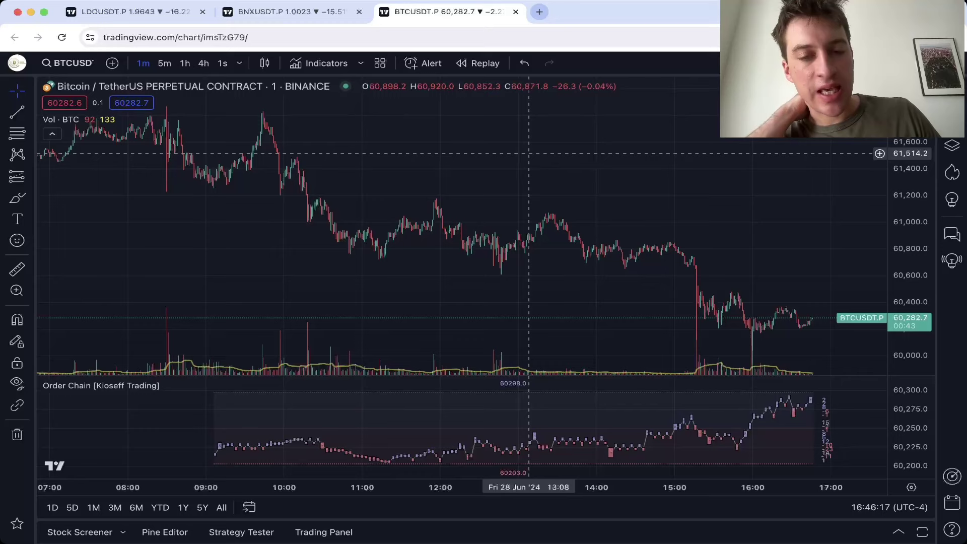
pyautogui.press('super+Tab')
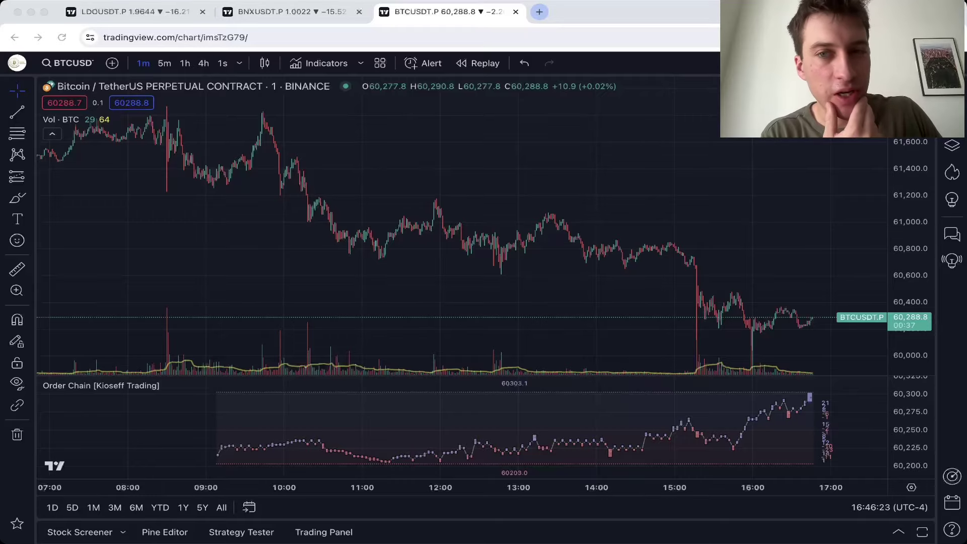
pyautogui.press('super+Tab')
pyautogui.scroll(2, 529, 154)
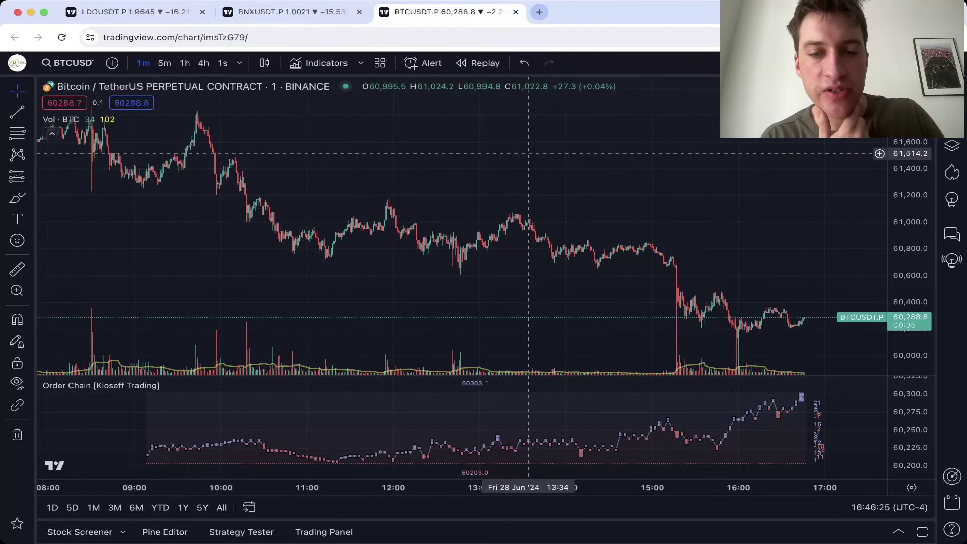
pyautogui.scroll(3, 594, 257)
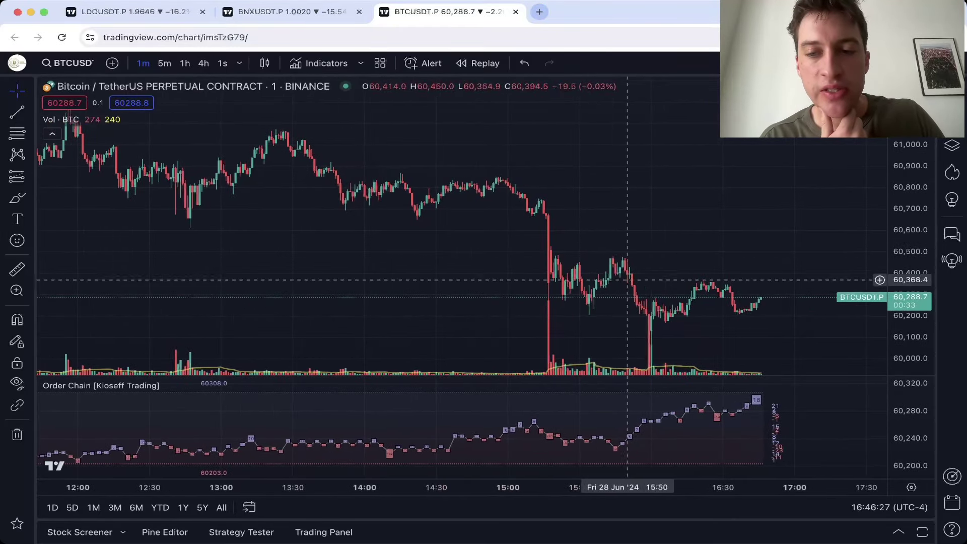
pyautogui.scroll(3, 700, 322)
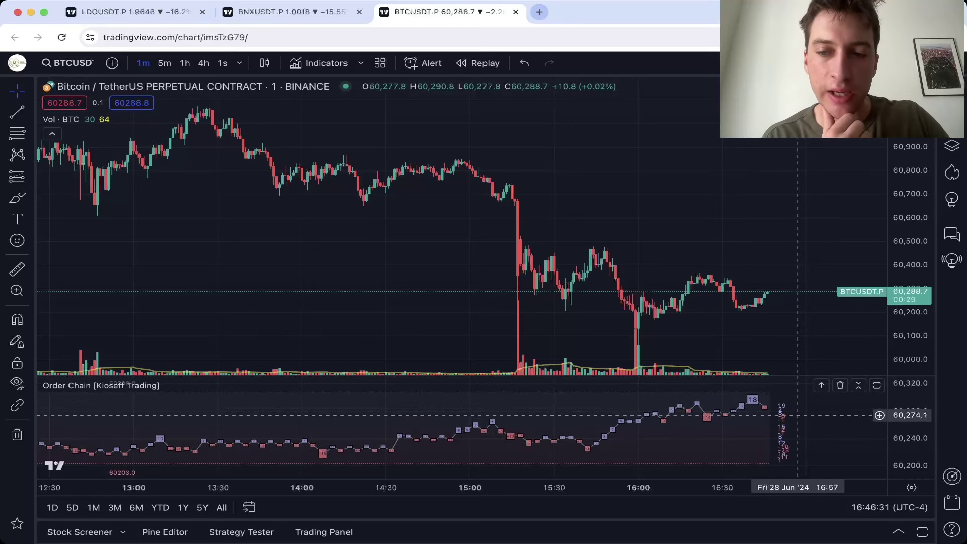
pyautogui.scroll(2, 750, 398)
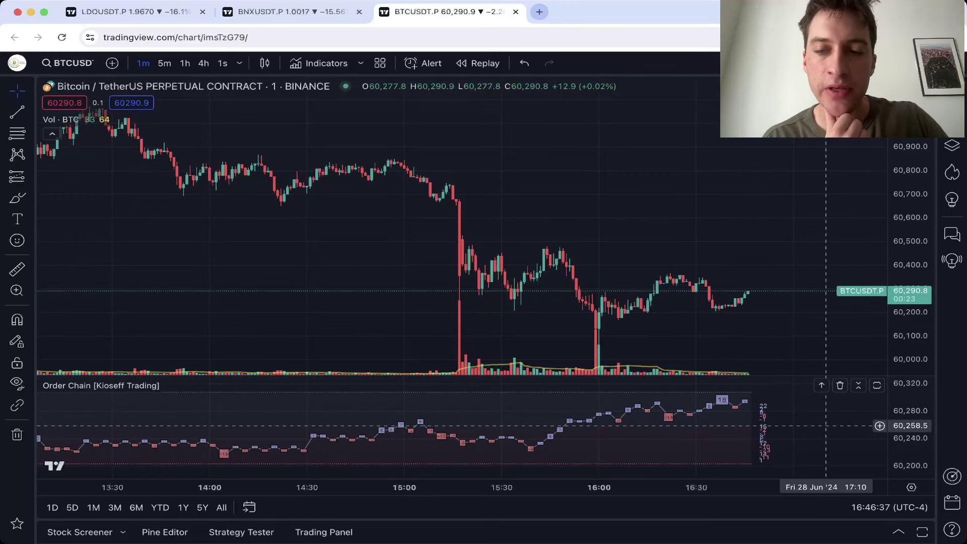
# - Maximize BTC's Order Chain pane, then switch to LDOUSDT.P and maximize and zoom its Order Chain pane
pyautogui.doubleClick(826, 426)
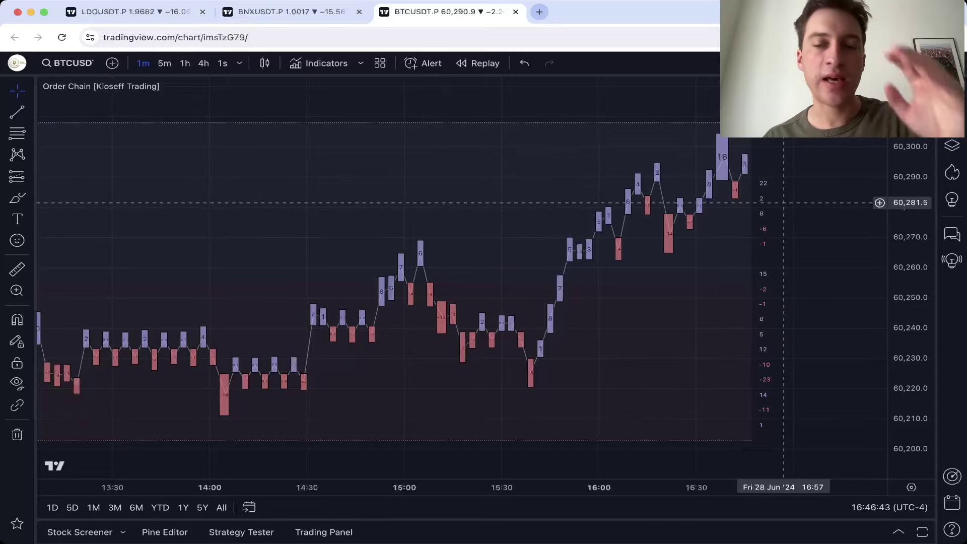
pyautogui.click(131, 12)
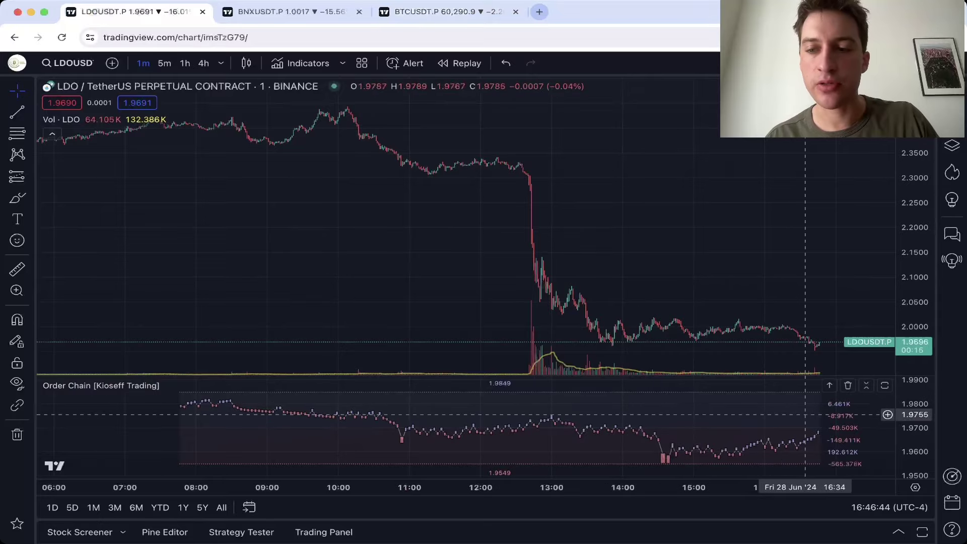
pyautogui.doubleClick(867, 429)
pyautogui.scroll(3, 816, 251)
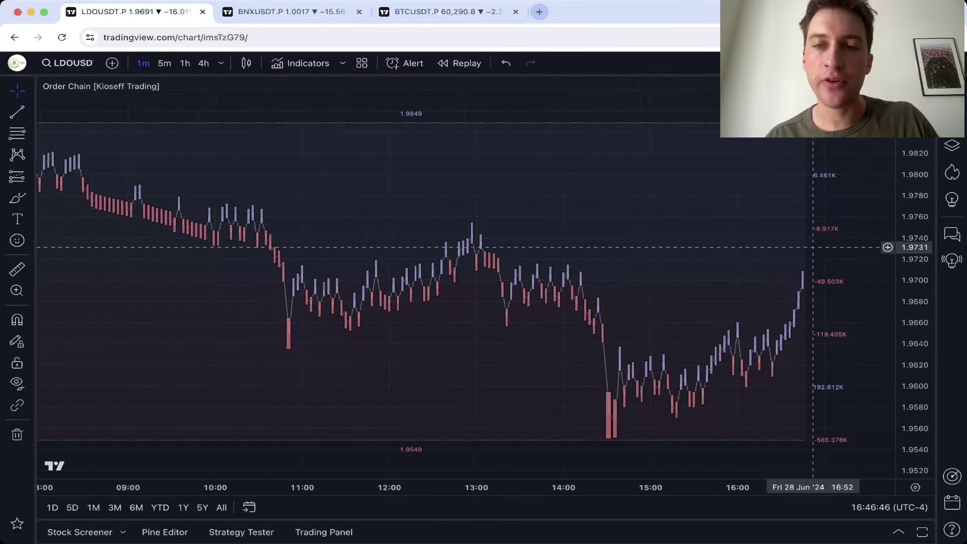
pyautogui.scroll(5, 816, 317)
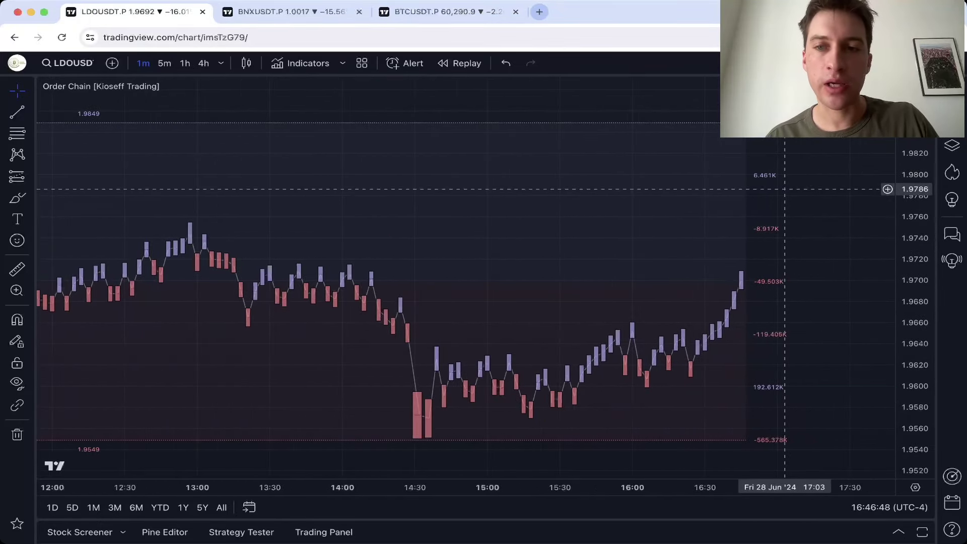
pyautogui.scroll(2, 785, 188)
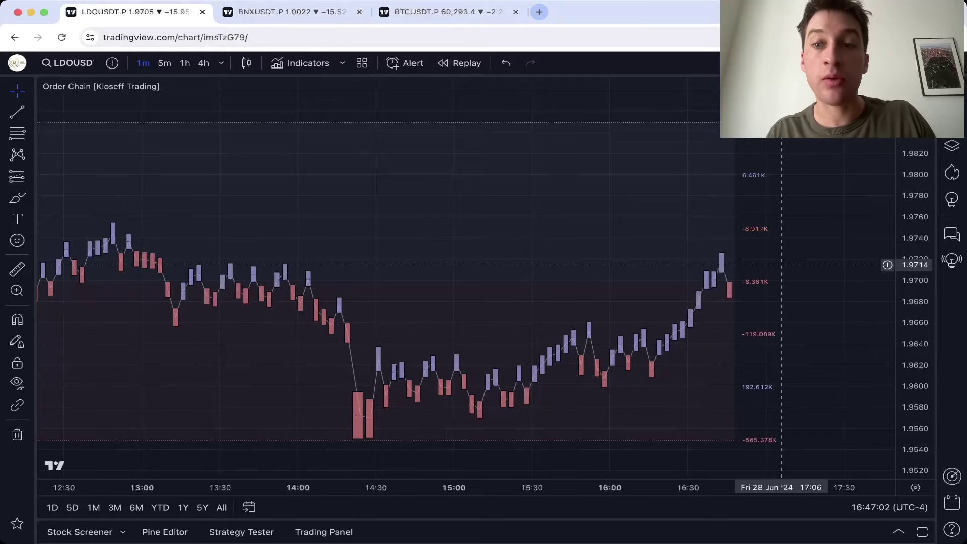
pyautogui.hscroll(5, 723, 263)
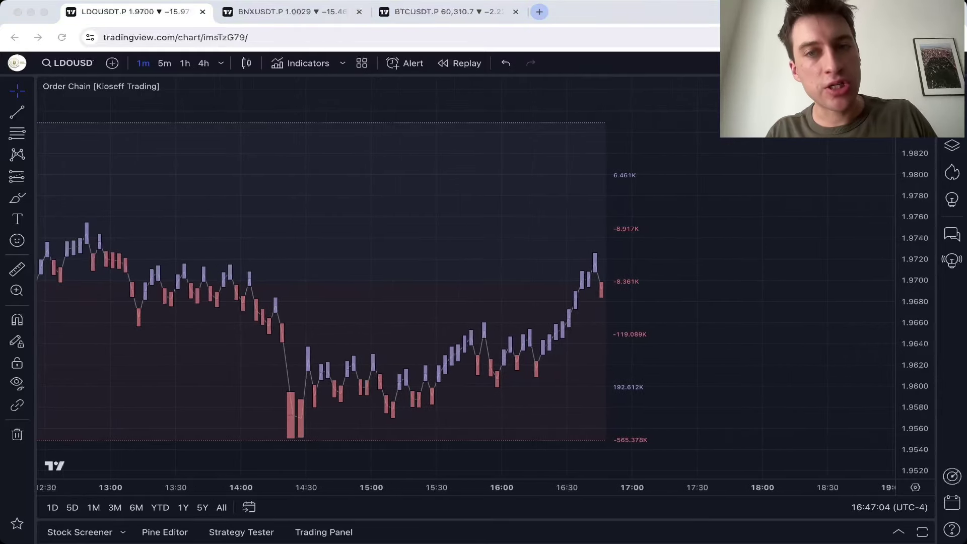
# - Restore LDO's price chart above the Order Chain pane, zoom out, and switch to BNXUSDT.P
pyautogui.doubleClick(725, 246)
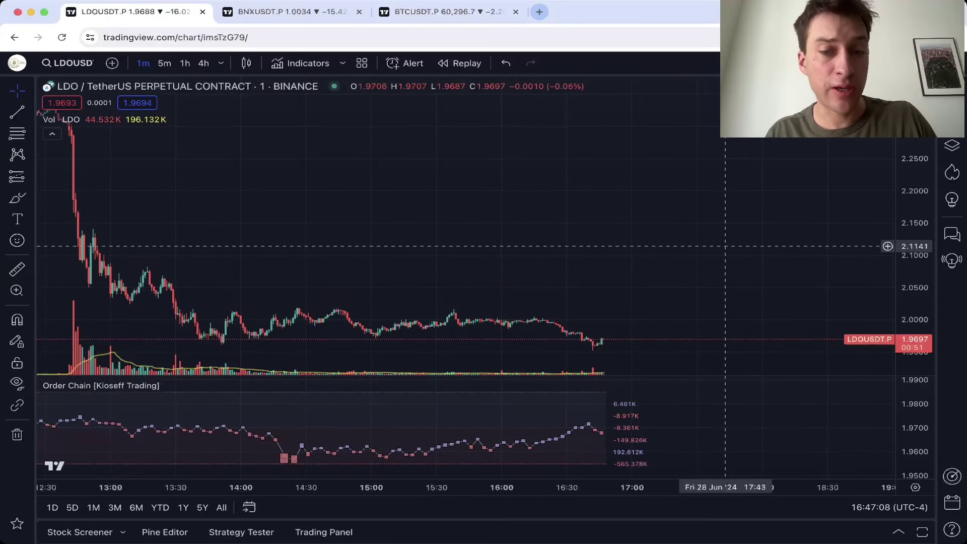
pyautogui.scroll(-5, 725, 247)
pyautogui.hotkey('ctrl', 'Tab')
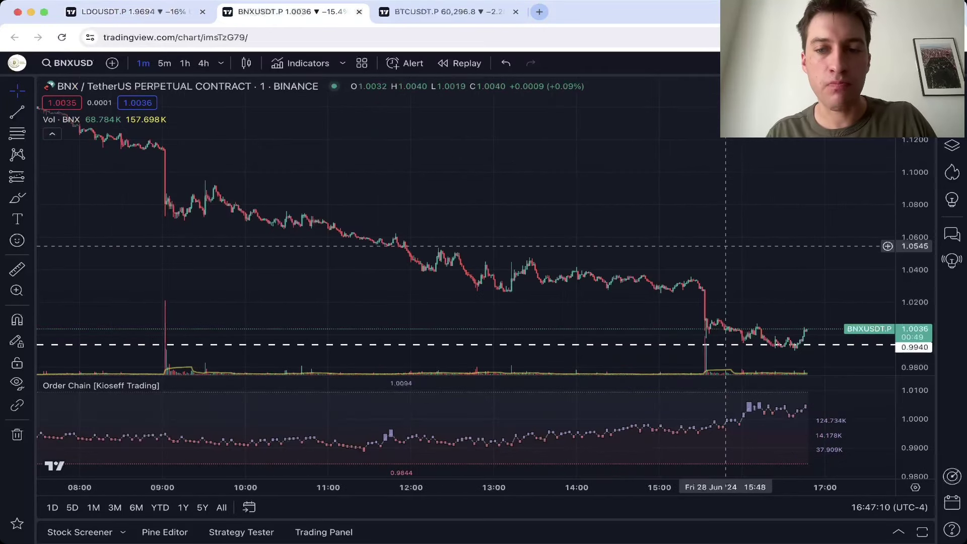
pyautogui.scroll(-3, 725, 247)
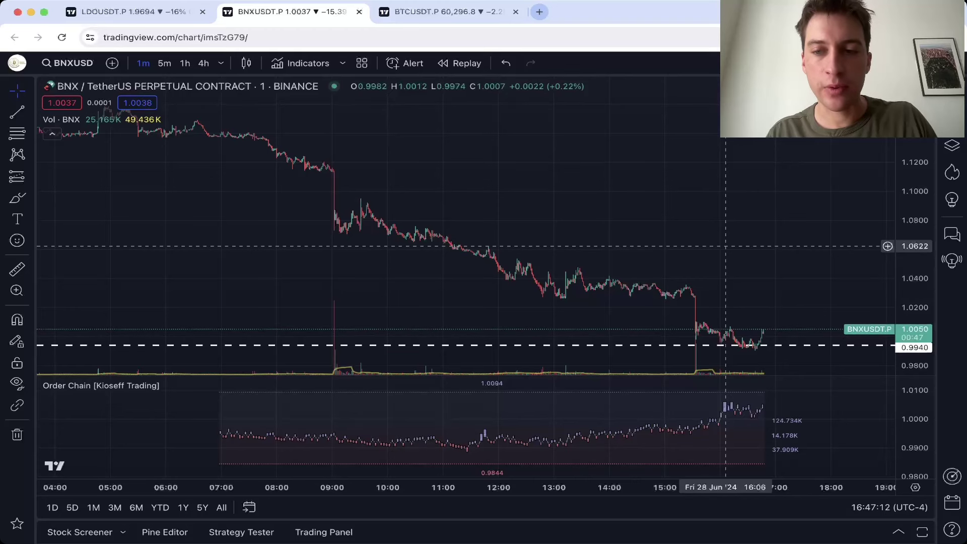
pyautogui.scroll(-1, 725, 246)
pyautogui.press('super+Tab')
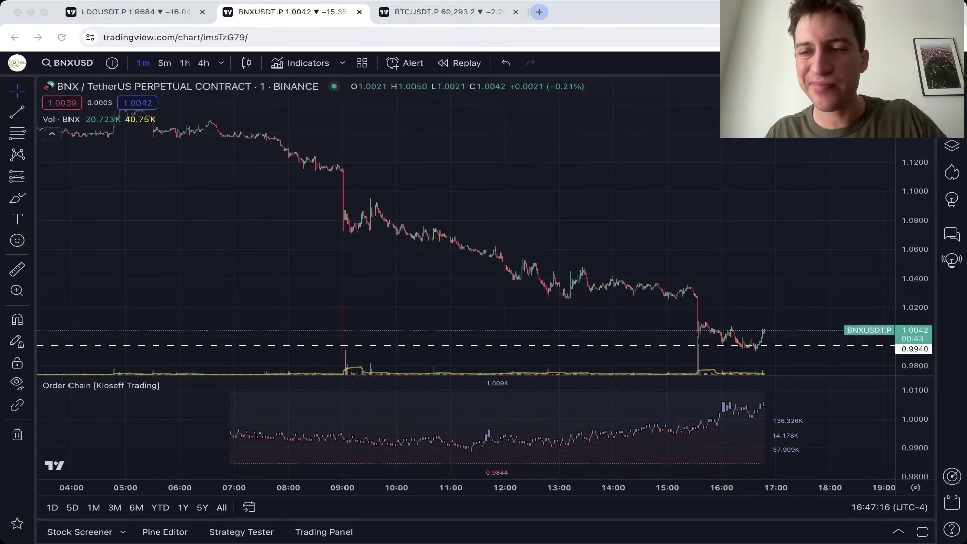
pyautogui.press('super+Tab')
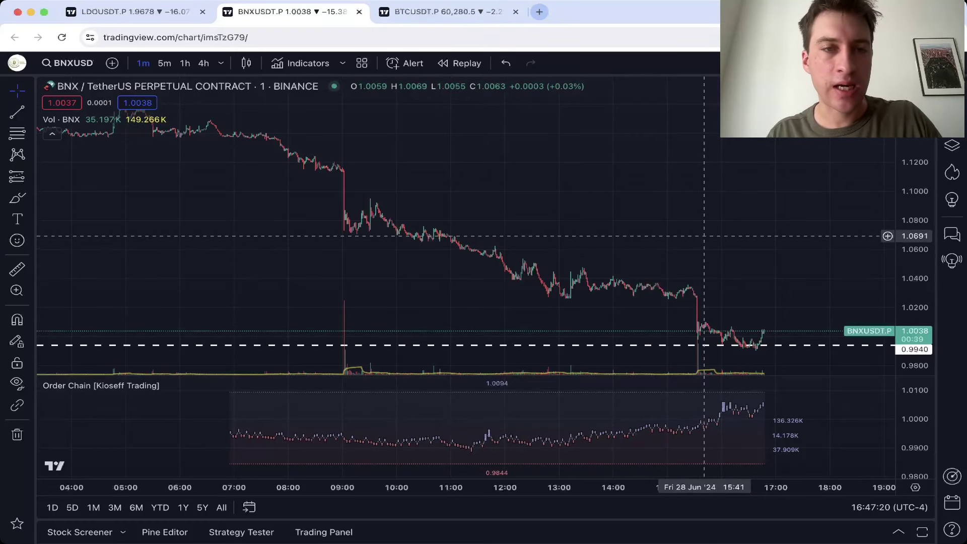
# - Switch back to the LDO perpetual chart and set its interval to 1 second
pyautogui.click(149, 12)
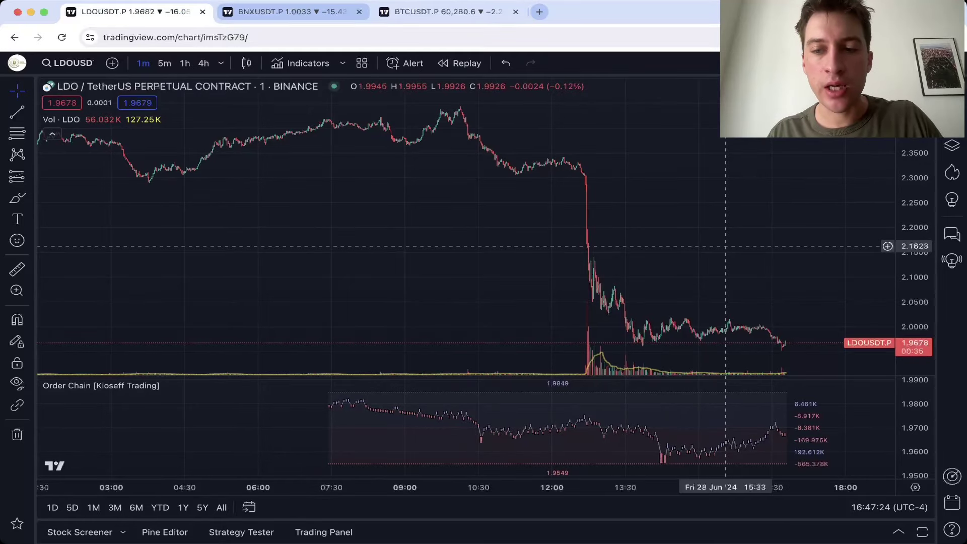
pyautogui.scroll(1, 755, 413)
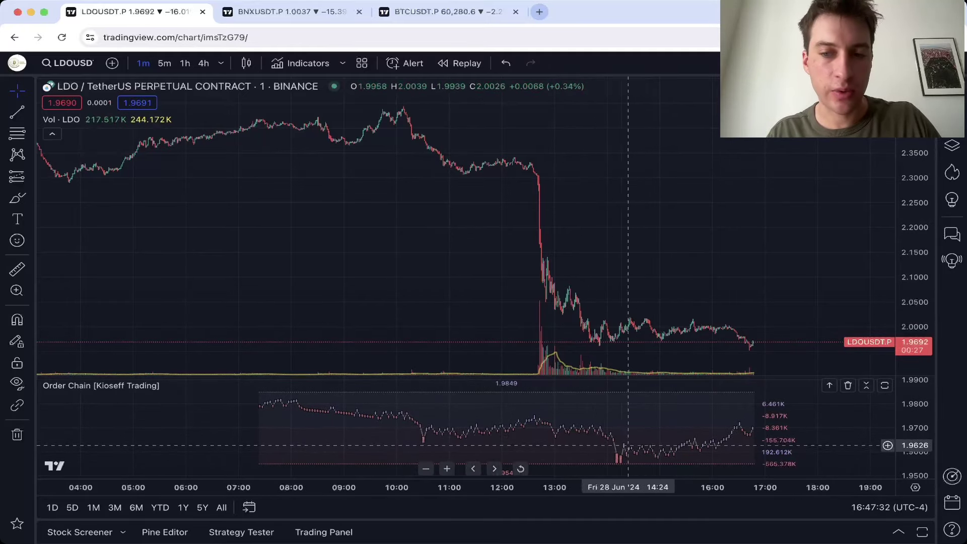
pyautogui.write('1')
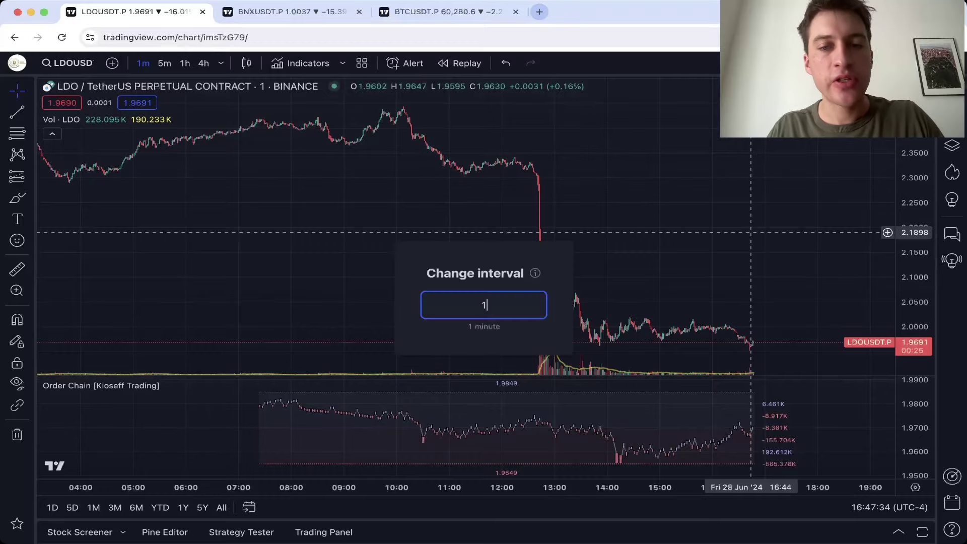
pyautogui.write('s')
pyautogui.press('Return')
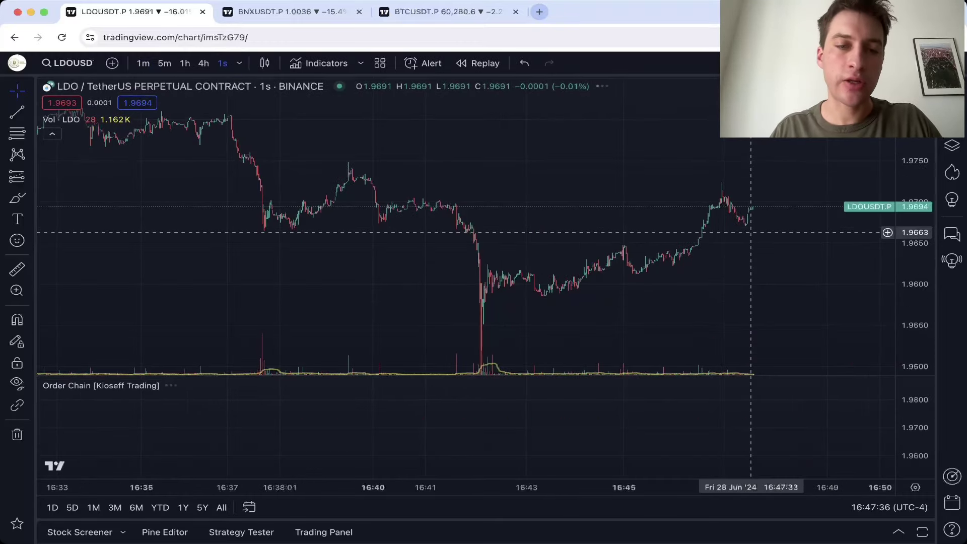
# - Zoom the LDO time axis to roughly 16:39–16:50 and focus the chart
pyautogui.scroll(-2, 538, 338)
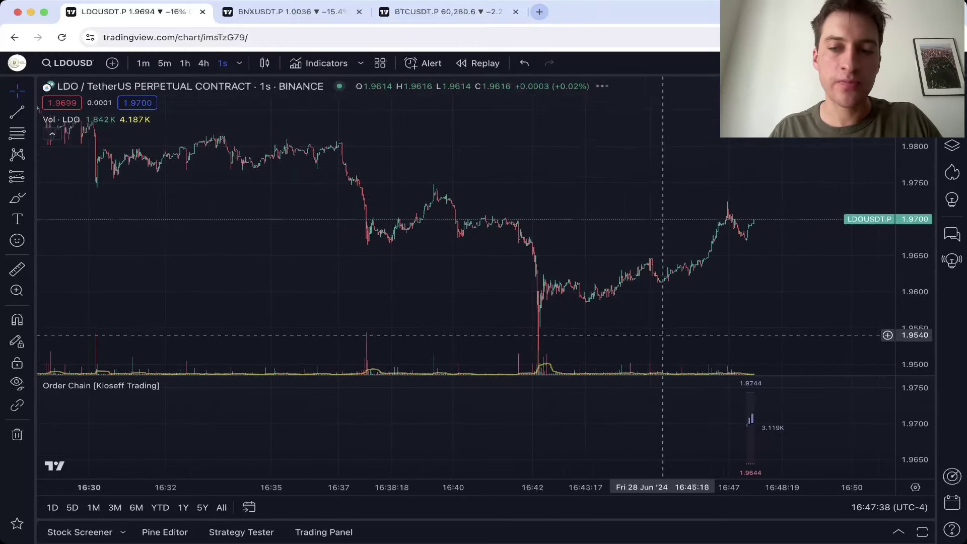
pyautogui.scroll(3, 666, 334)
pyautogui.scroll(3, 755, 316)
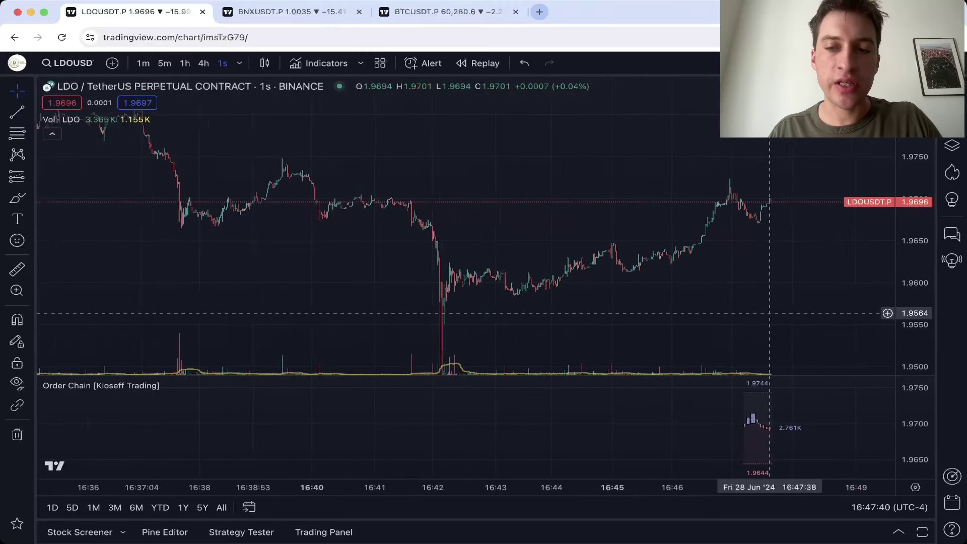
pyautogui.scroll(-4, 742, 319)
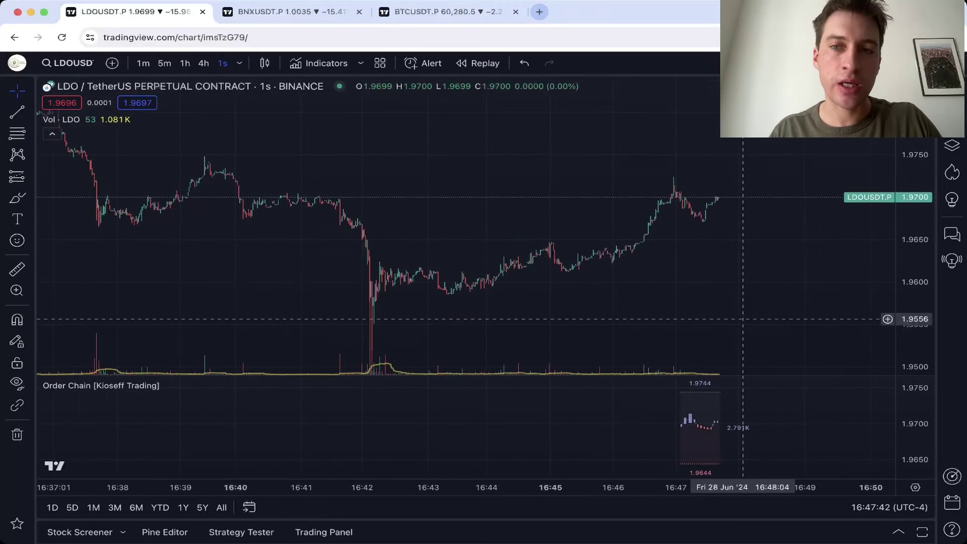
pyautogui.scroll(-5, 755, 303)
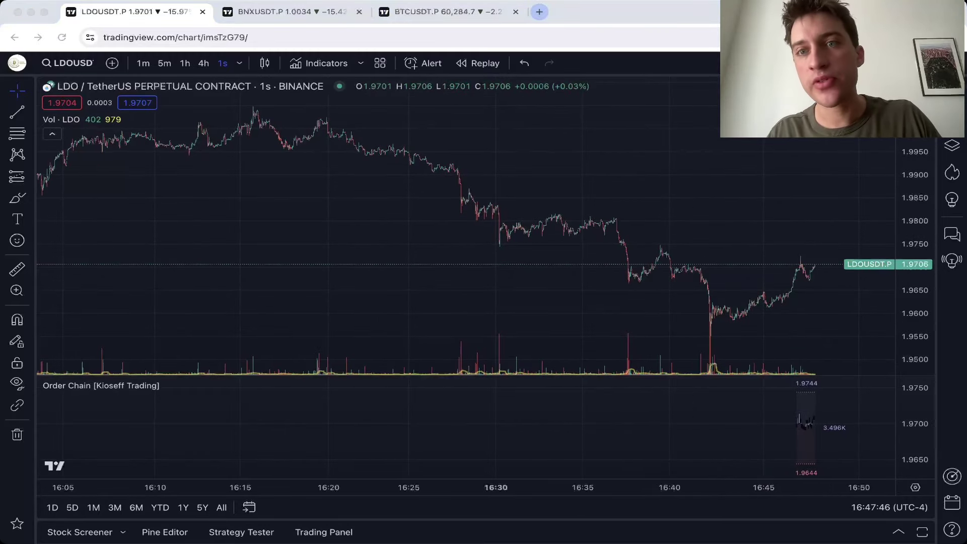
pyautogui.scroll(5, 786, 431)
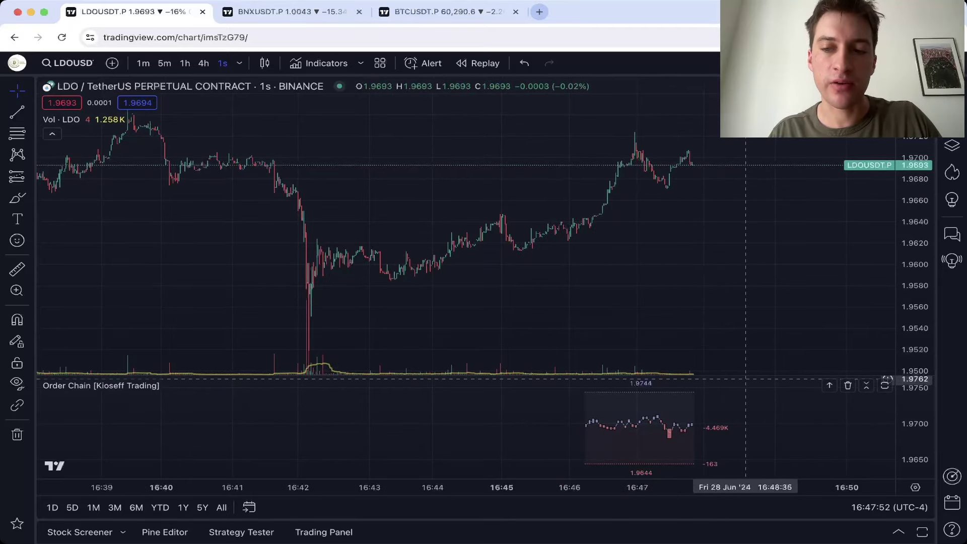
pyautogui.click(738, 417)
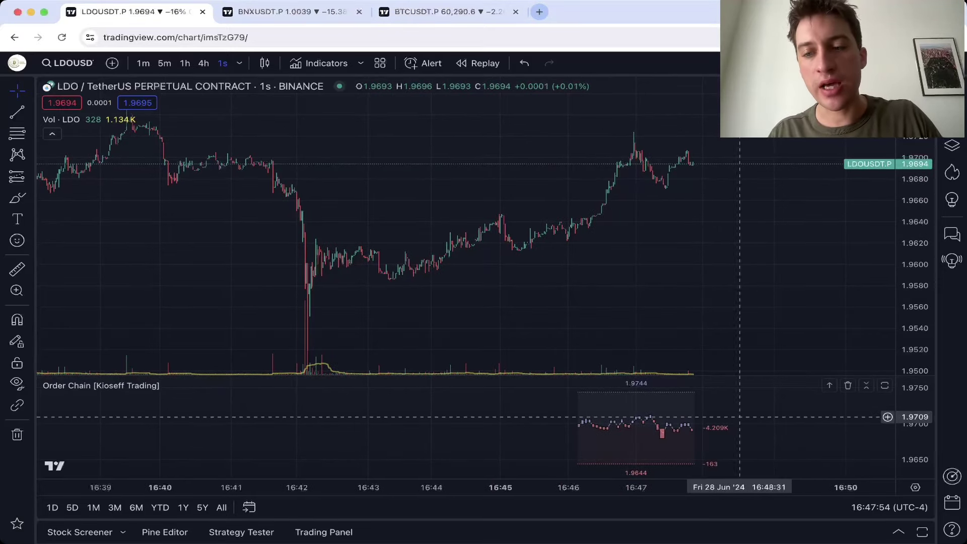
# - Switch LDO to 1D daily candles and zoom in on about a year of history
pyautogui.write('1D')
pyautogui.press('Return')
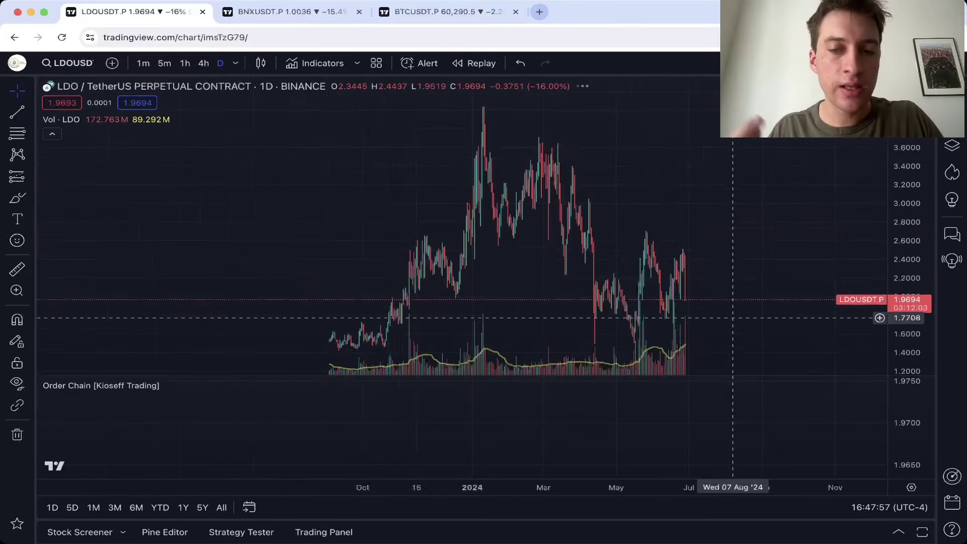
pyautogui.scroll(2, 649, 304)
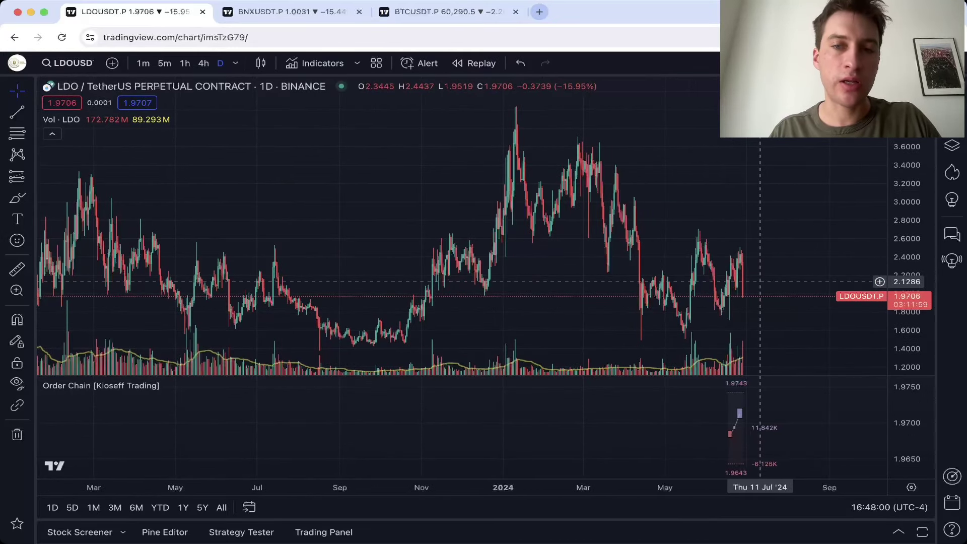
pyautogui.scroll(2, 623, 191)
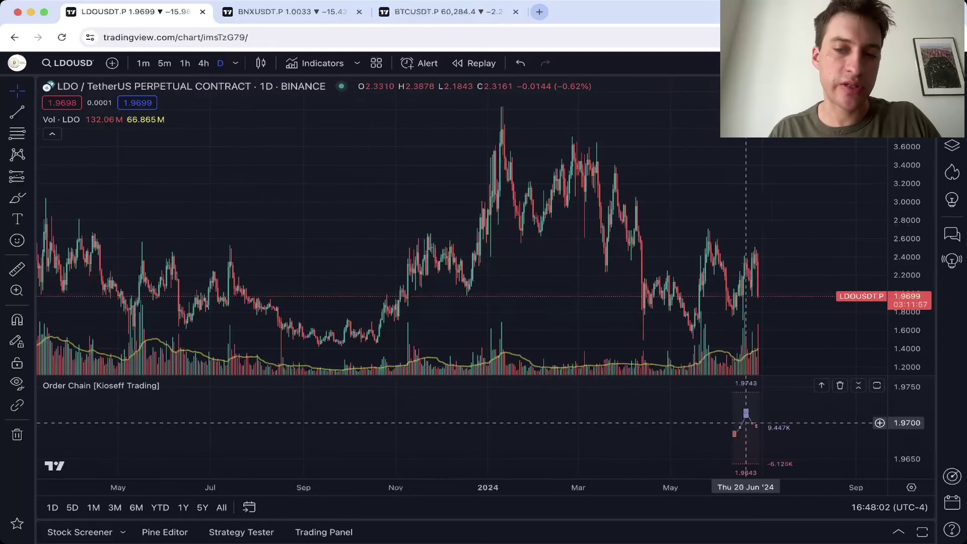
pyautogui.press('super+Tab')
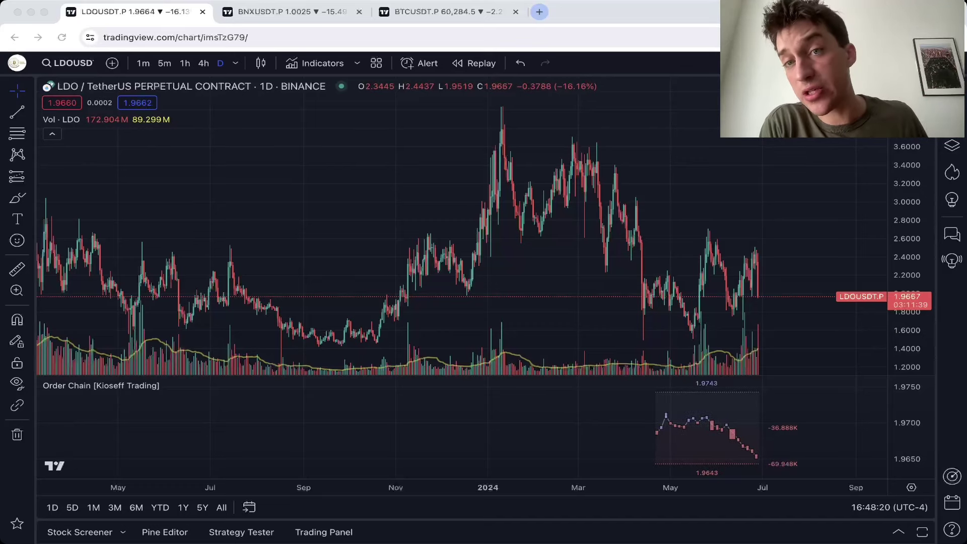
# - Return LDO to 1s candles and zoom the chart out
pyautogui.write('1s')
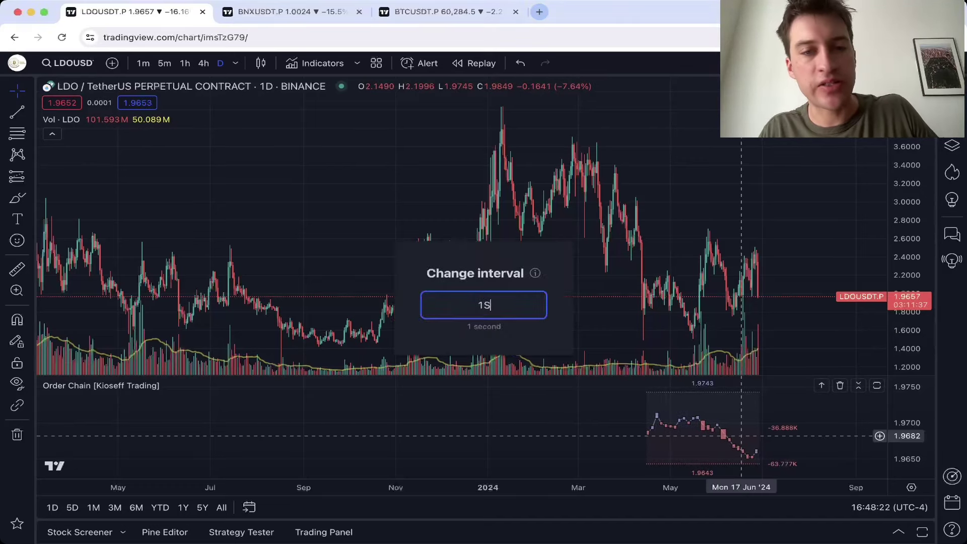
pyautogui.press('Return')
pyautogui.scroll(-5, 806, 302)
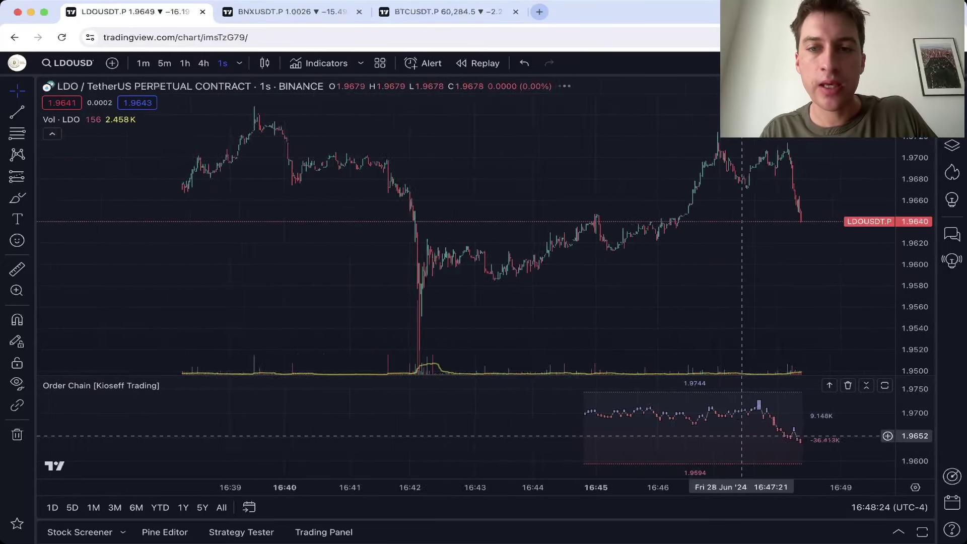
pyautogui.scroll(-4, 820, 293)
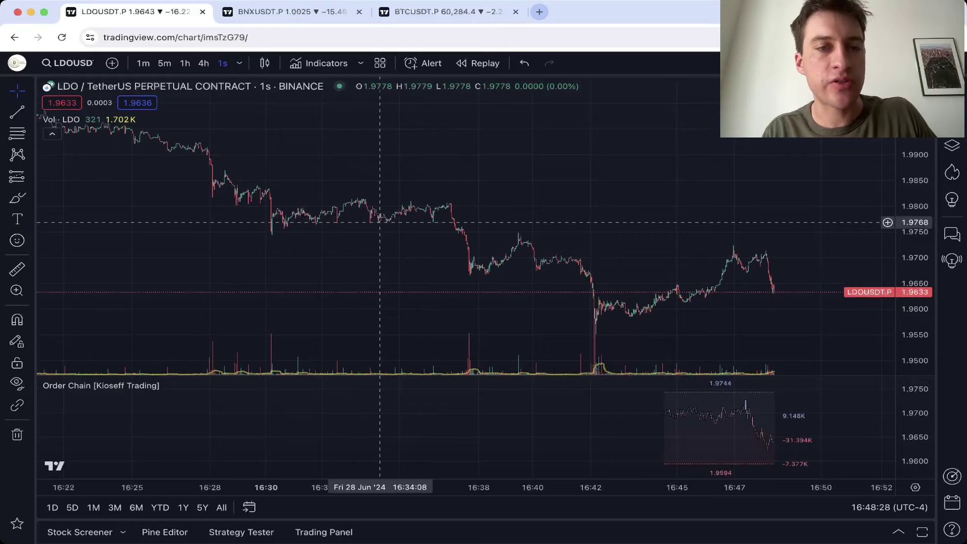
# - Measure the 16:30–16:37 sideways range: −0.0099 (−0.50%) over 349 bars
pyautogui.keyDown('shift'); pyautogui.click(270, 182); pyautogui.keyUp('shift')
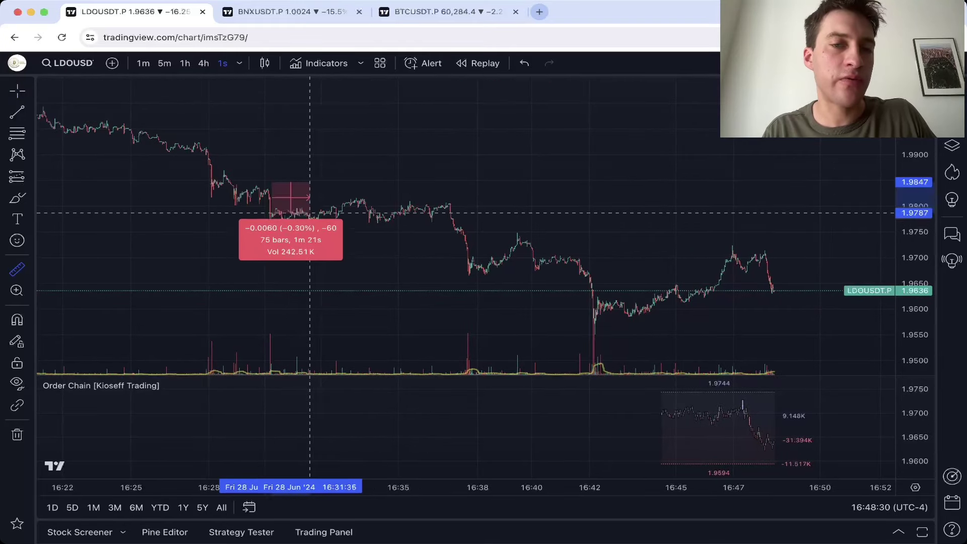
pyautogui.click(446, 232)
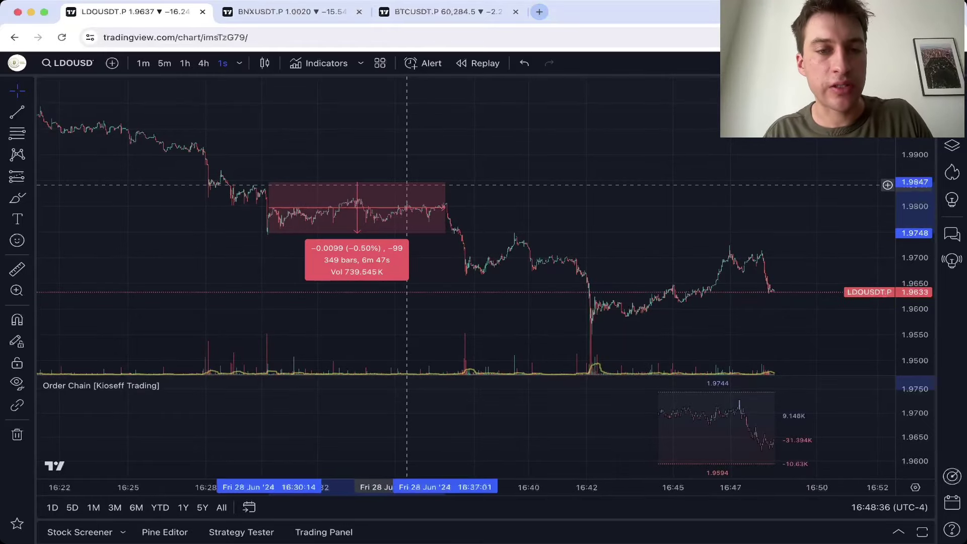
pyautogui.scroll(4, 406, 185)
pyautogui.scroll(1, 407, 185)
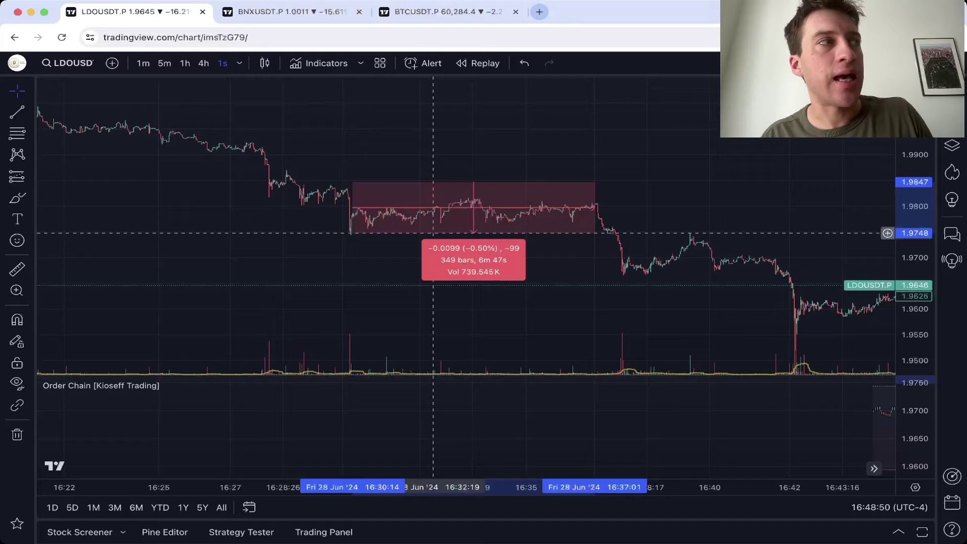
pyautogui.hscroll(5, 432, 233)
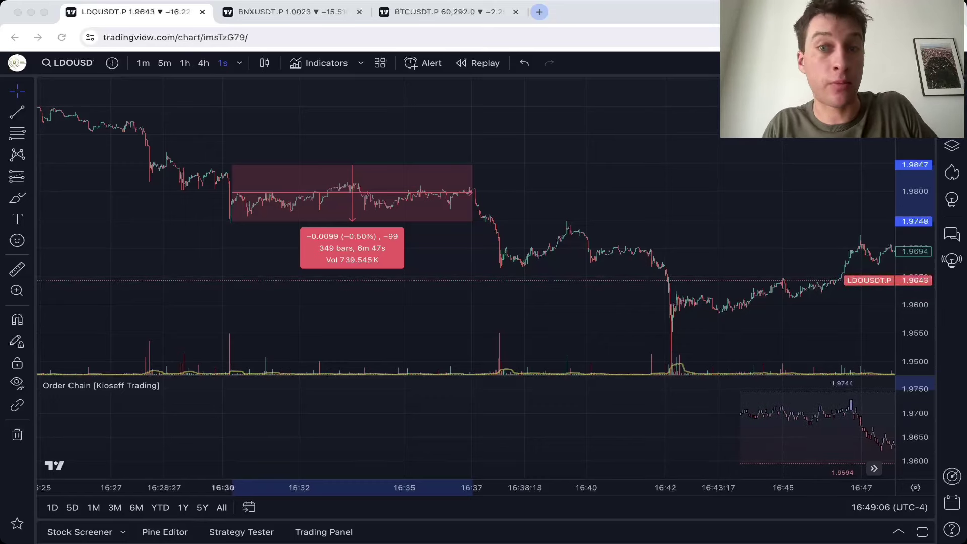
# - Measure the 16:45 low to 16:47 peak rise (+0.66% over 59 bars), then zoom to 16:40–16:50
pyautogui.click(641, 352)
pyautogui.hscroll(5, 641, 352)
pyautogui.scroll(4, 640, 352)
pyautogui.scroll(3, 641, 352)
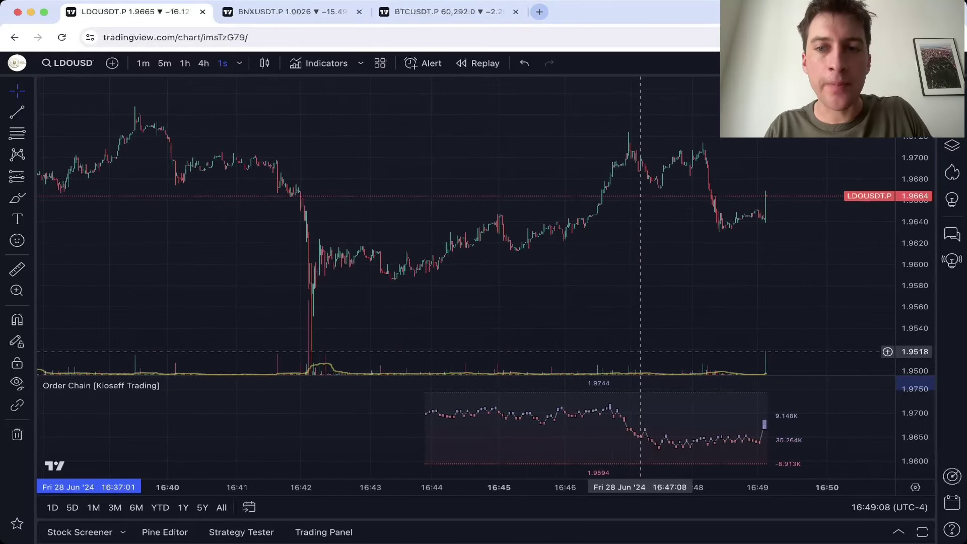
pyautogui.scroll(-3, 650, 312)
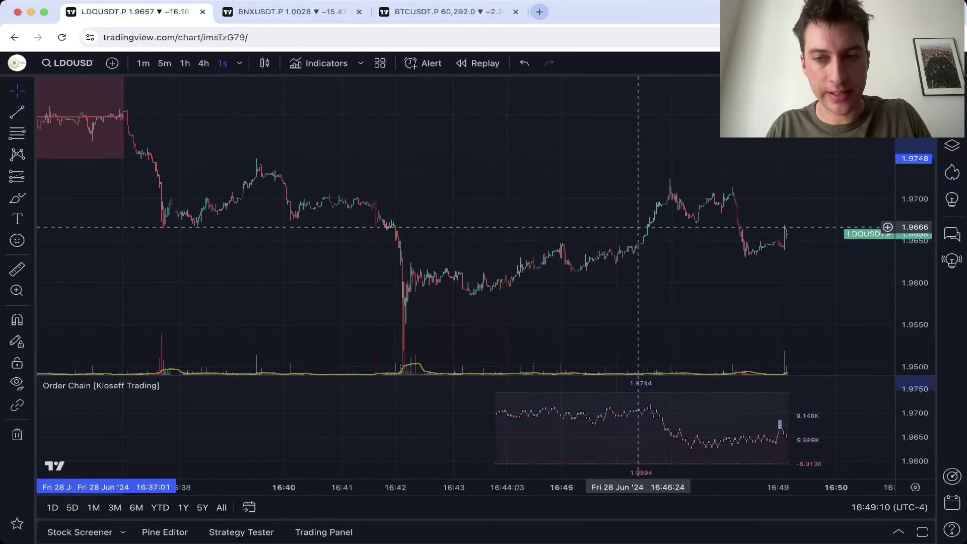
pyautogui.keyDown('shift'); pyautogui.click(621, 308); pyautogui.keyUp('shift')
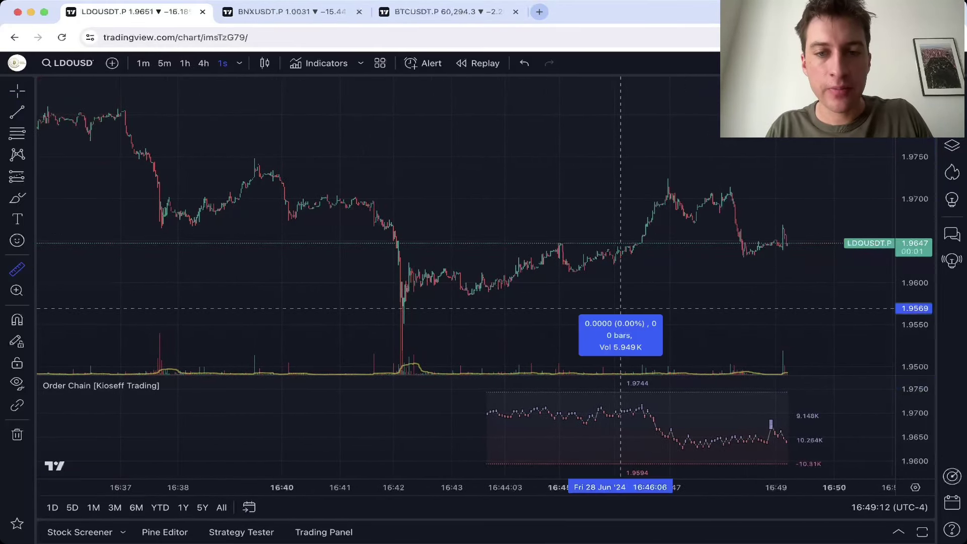
pyautogui.click(684, 196)
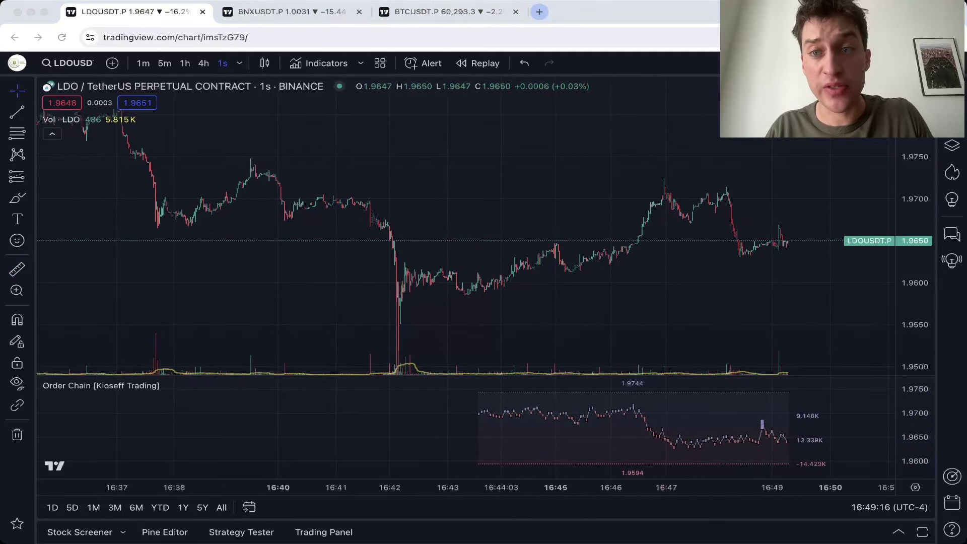
pyautogui.scroll(5, 614, 294)
pyautogui.scroll(-2, 613, 295)
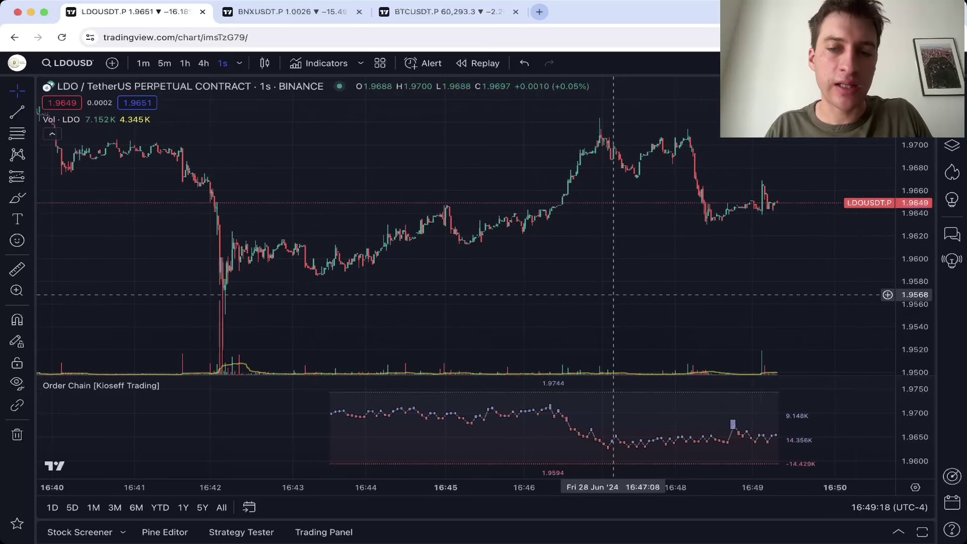